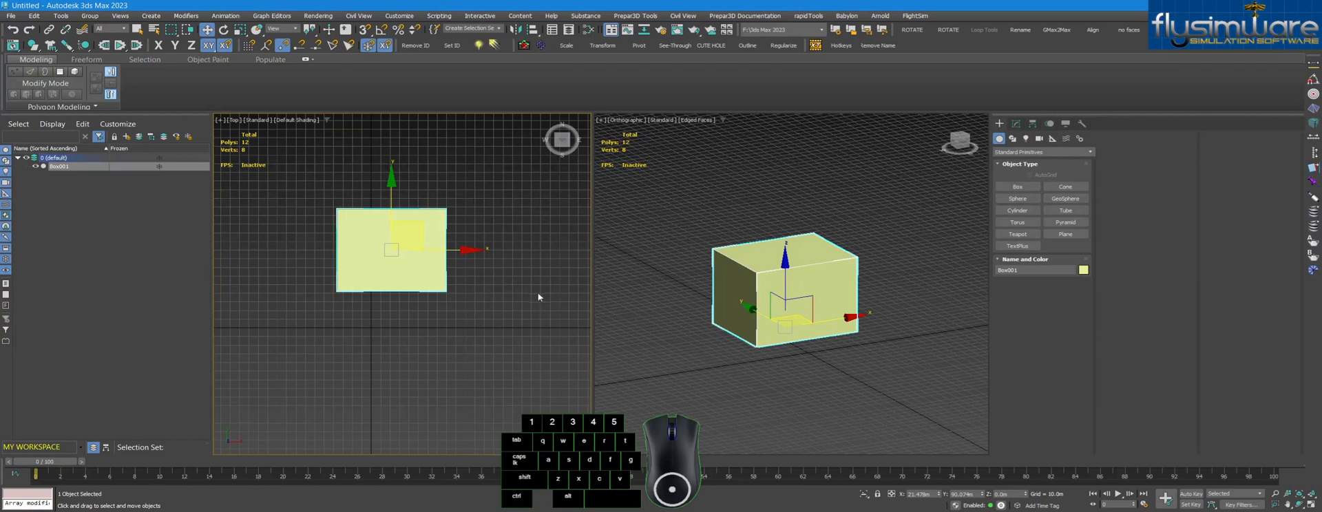
- Examine the box's corners and faces up close in the top and orthographic viewports
{"action": "middle_click_drag", "start_coordinate": [539, 298], "coordinate": [537, 324]}
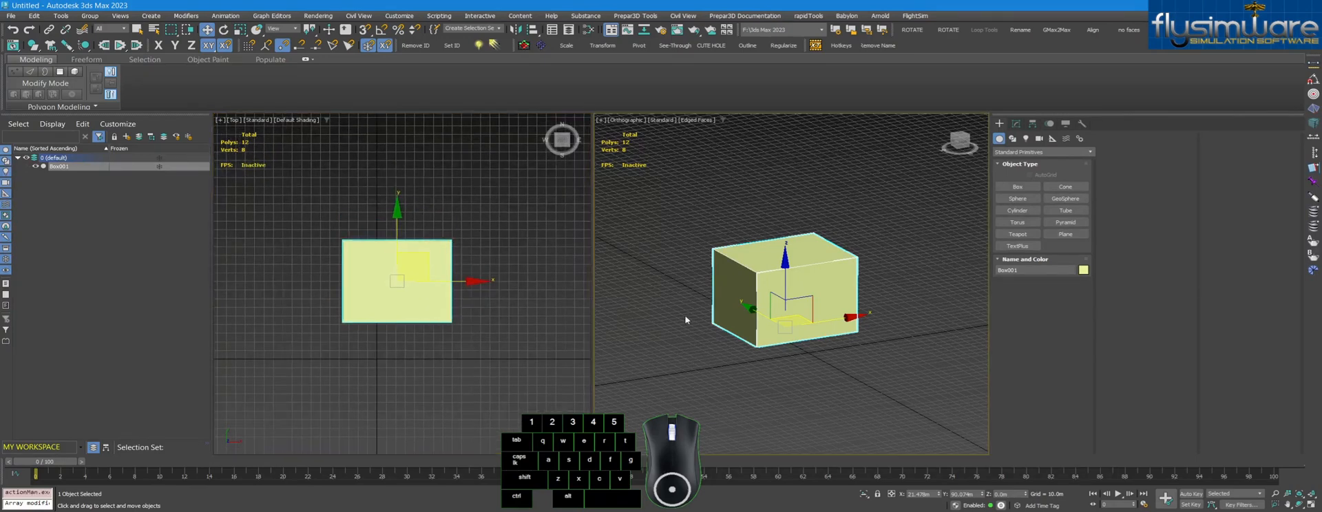
{"action": "scroll", "coordinate": [707, 271], "scroll_direction": "up", "scroll_amount": 10}
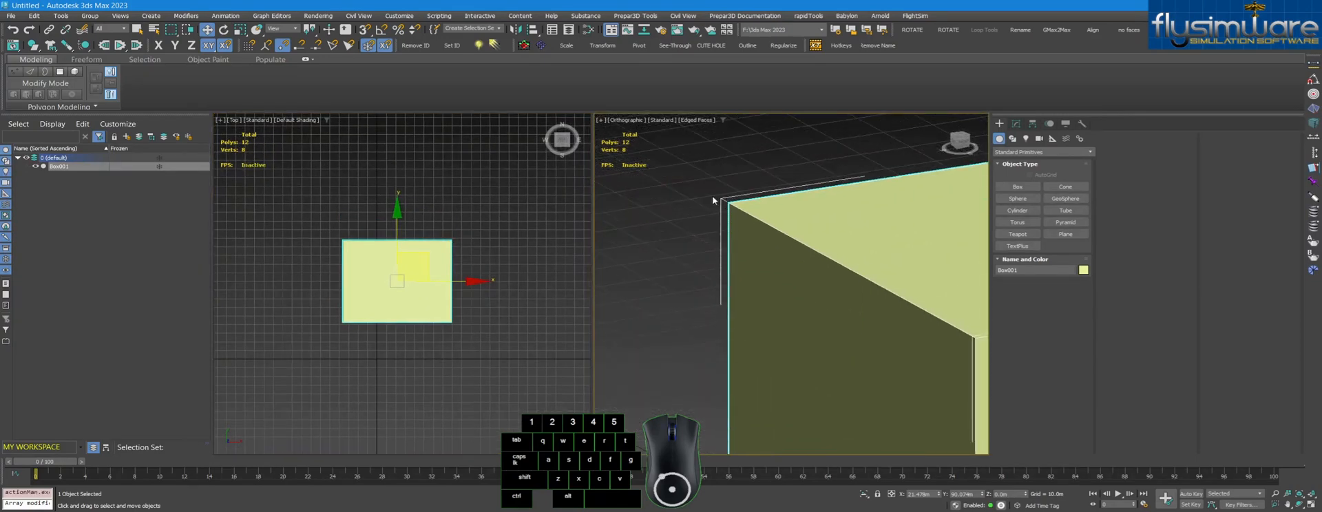
{"action": "scroll", "coordinate": [713, 200], "scroll_direction": "down", "scroll_amount": 3}
{"action": "scroll", "coordinate": [711, 201], "scroll_direction": "down", "scroll_amount": 2}
{"action": "scroll", "coordinate": [917, 161], "scroll_direction": "up", "scroll_amount": 5}
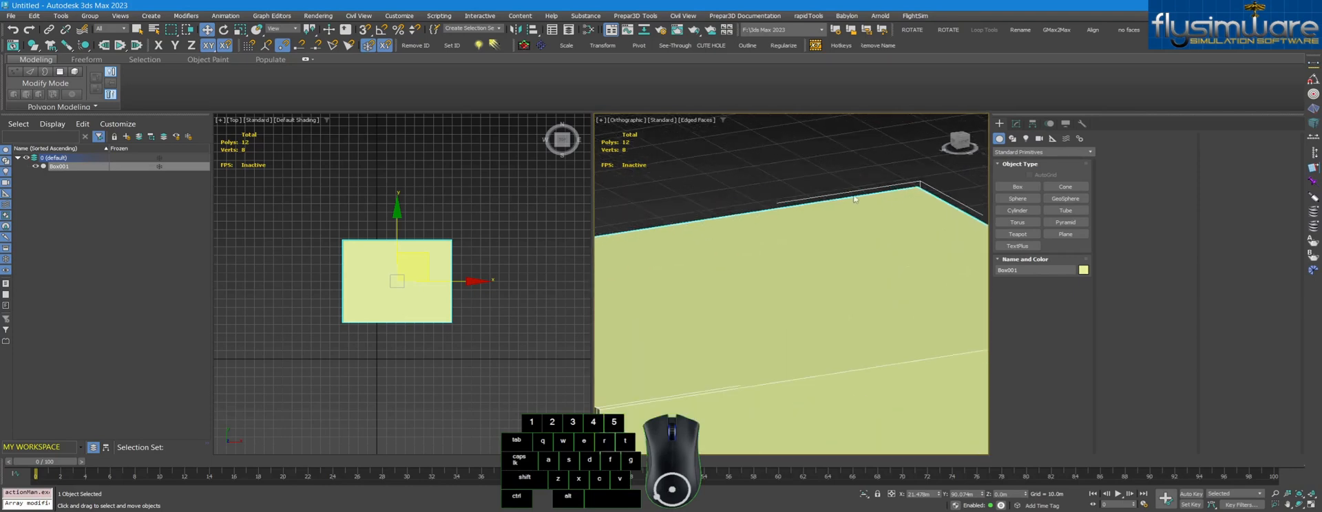
{"action": "scroll", "coordinate": [807, 152], "scroll_direction": "down", "scroll_amount": 5}
{"action": "middle_click_drag", "start_coordinate": [927, 230], "coordinate": [850, 233]}
{"action": "scroll", "coordinate": [855, 218], "scroll_direction": "up", "scroll_amount": 5}
{"action": "scroll", "coordinate": [914, 210], "scroll_direction": "down", "scroll_amount": 6}
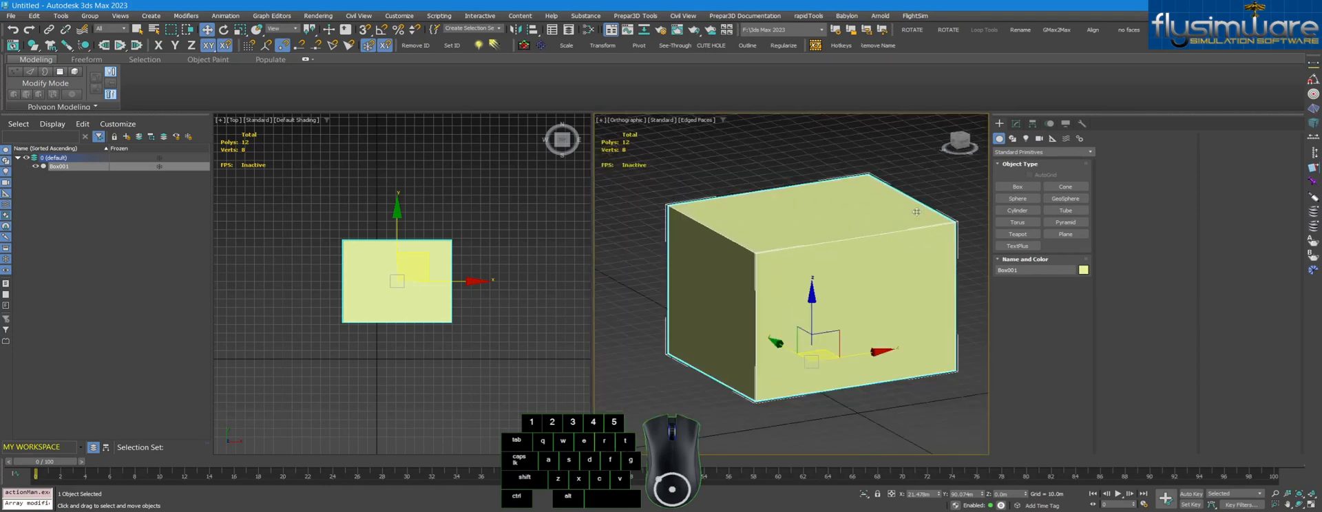
{"action": "scroll", "coordinate": [956, 327], "scroll_direction": "up", "scroll_amount": 7}
{"action": "scroll", "coordinate": [875, 331], "scroll_direction": "down", "scroll_amount": 6}
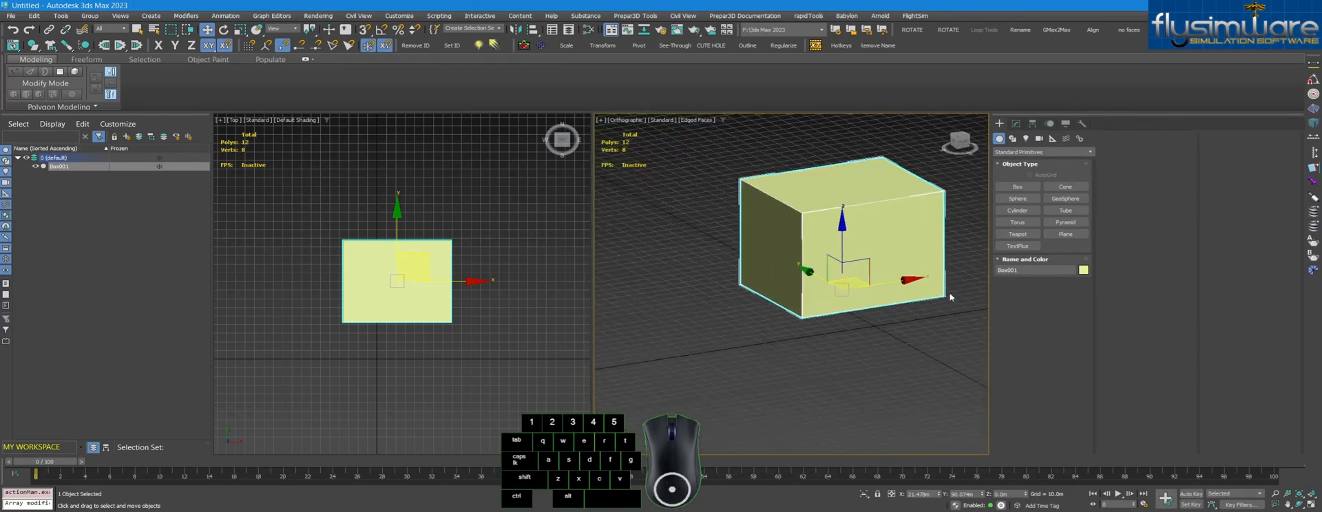
{"action": "scroll", "coordinate": [946, 293], "scroll_direction": "up", "scroll_amount": 6}
{"action": "scroll", "coordinate": [668, 311], "scroll_direction": "down", "scroll_amount": 5}
{"action": "scroll", "coordinate": [493, 266], "scroll_direction": "down", "scroll_amount": 1}
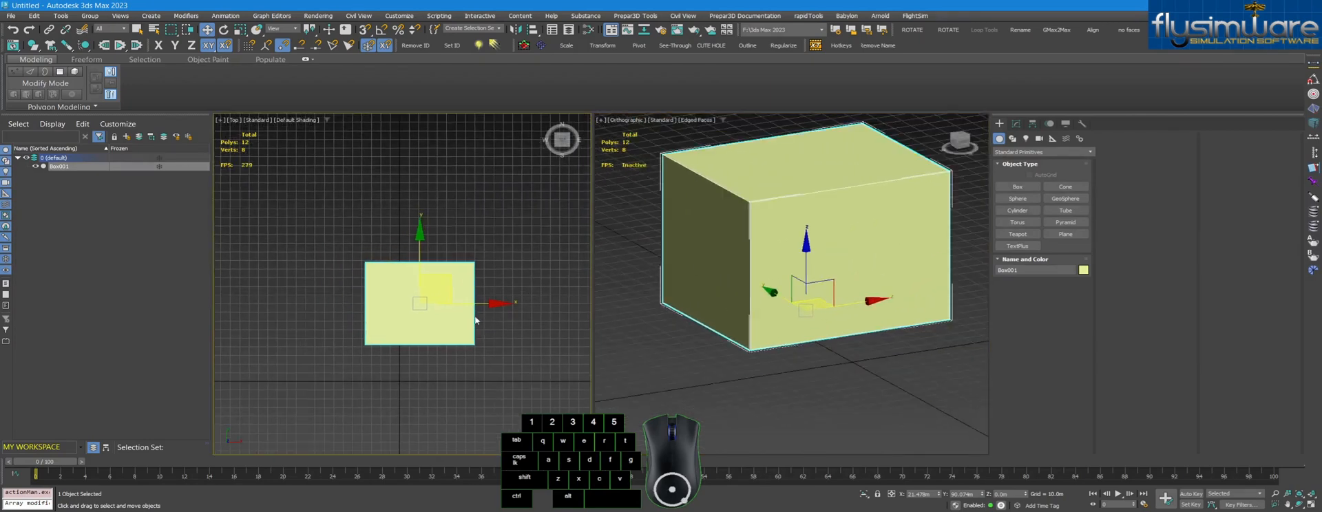
{"action": "scroll", "coordinate": [493, 266], "scroll_direction": "up", "scroll_amount": 5}
{"action": "scroll", "coordinate": [472, 207], "scroll_direction": "down", "scroll_amount": 4}
- Move the box to the world origin and convert it to an editable poly
{"action": "middle_click_drag", "start_coordinate": [509, 222], "coordinate": [484, 243]}
{"action": "left_click", "coordinate": [1223, 32]}
{"action": "middle_click_drag", "start_coordinate": [418, 324], "coordinate": [482, 191]}
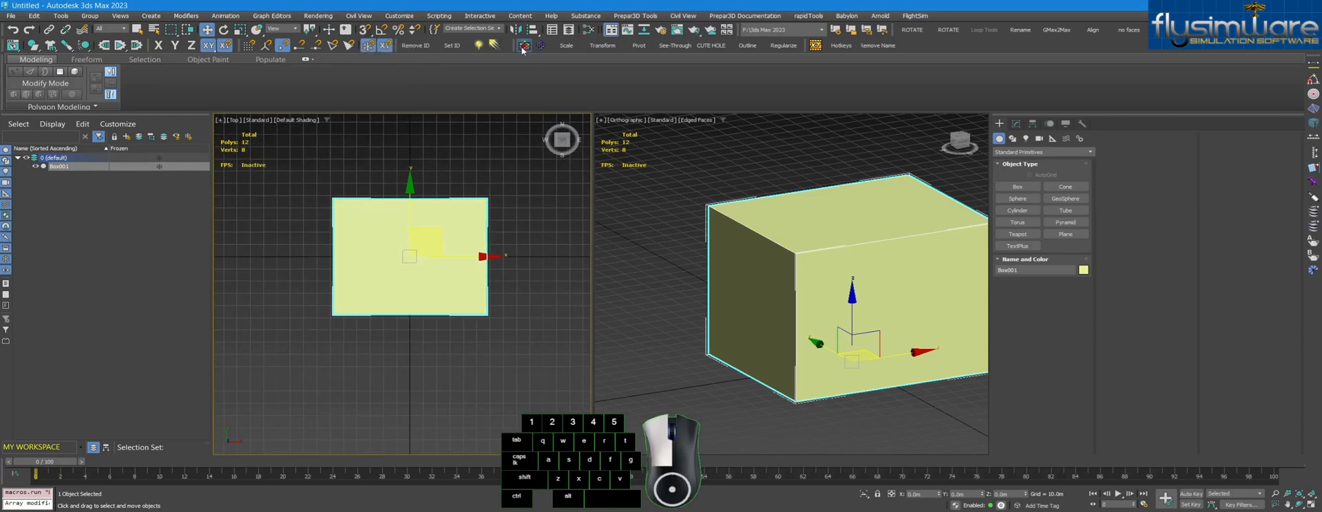
{"action": "left_click", "coordinate": [318, 46]}
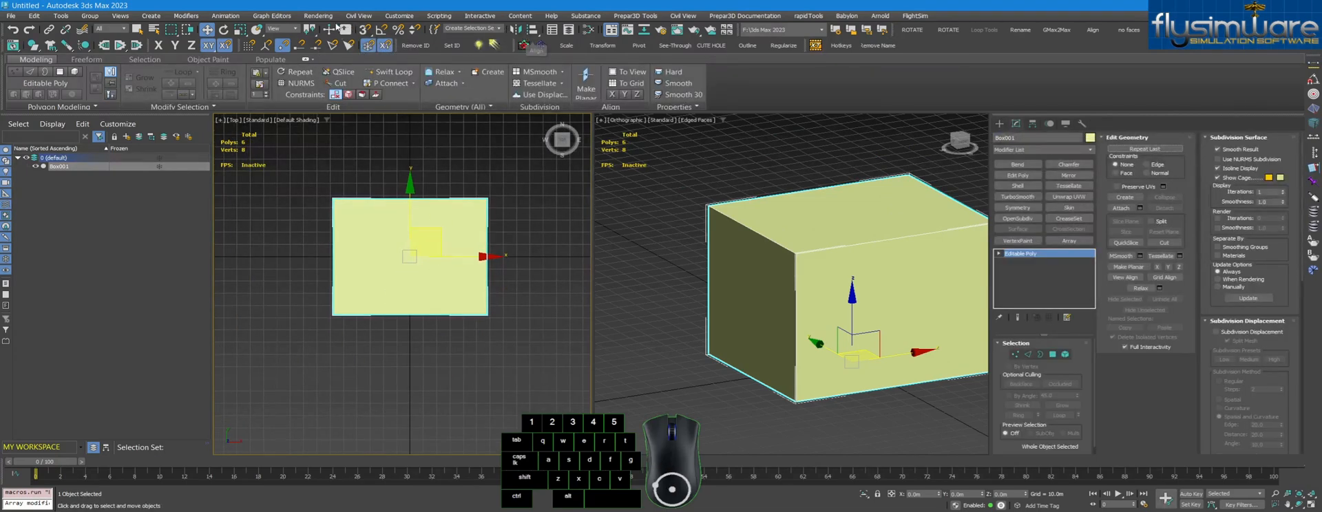
- Rotate the box freely about its local axes so that it sits tilted relative to the grid
{"action": "left_click", "coordinate": [223, 29]}
{"action": "middle_click_drag", "start_coordinate": [831, 314], "coordinate": [777, 302]}
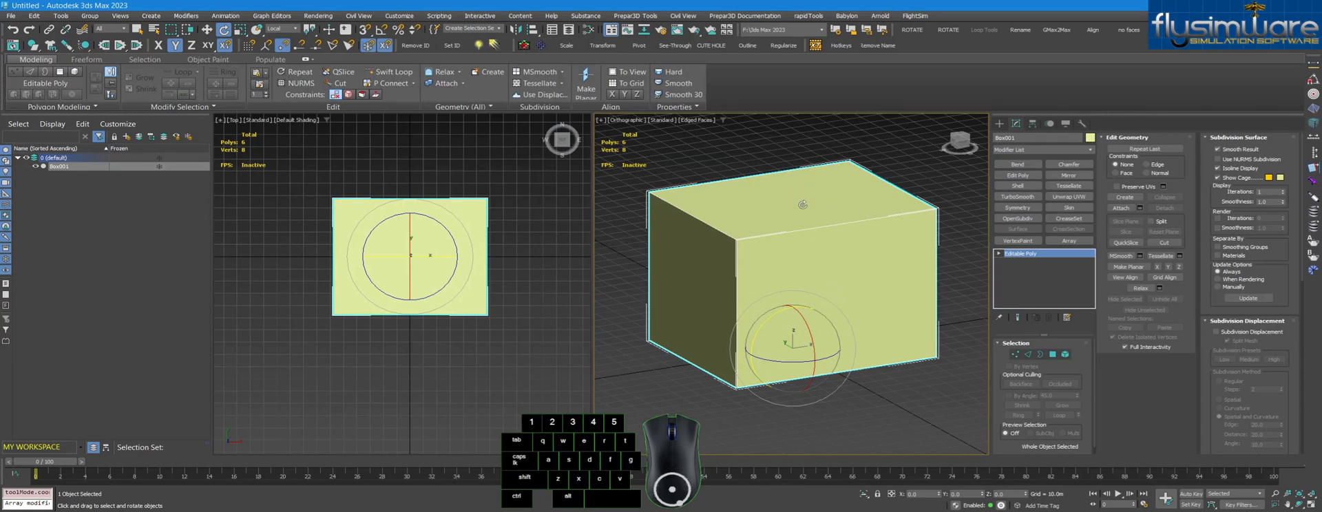
{"action": "middle_click_drag", "start_coordinate": [495, 246], "coordinate": [500, 250]}
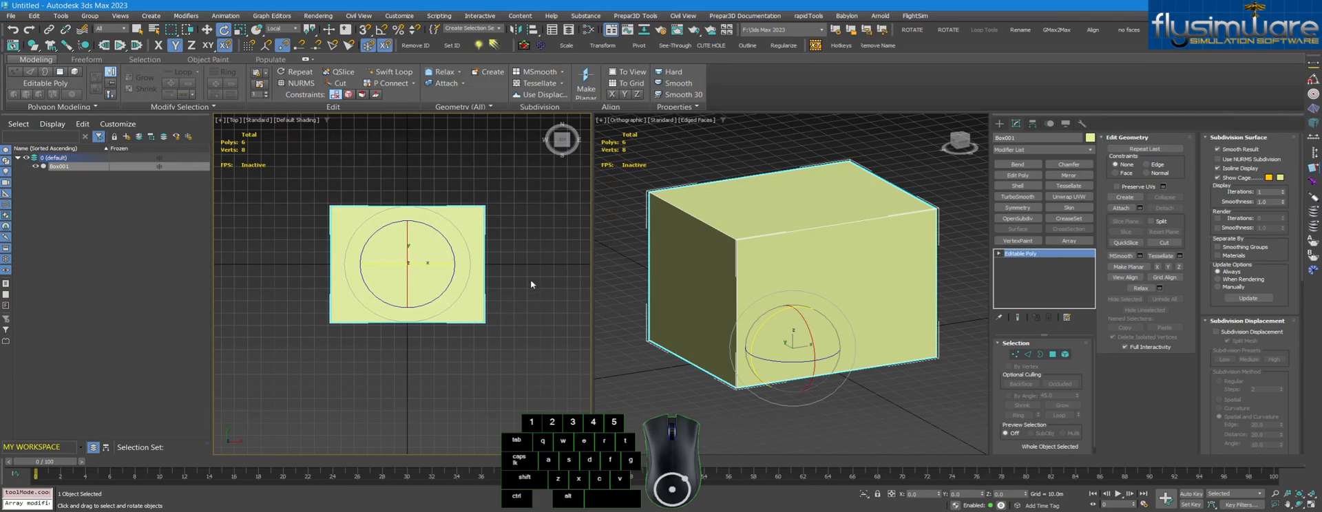
{"action": "middle_click_drag", "start_coordinate": [525, 279], "coordinate": [533, 294]}
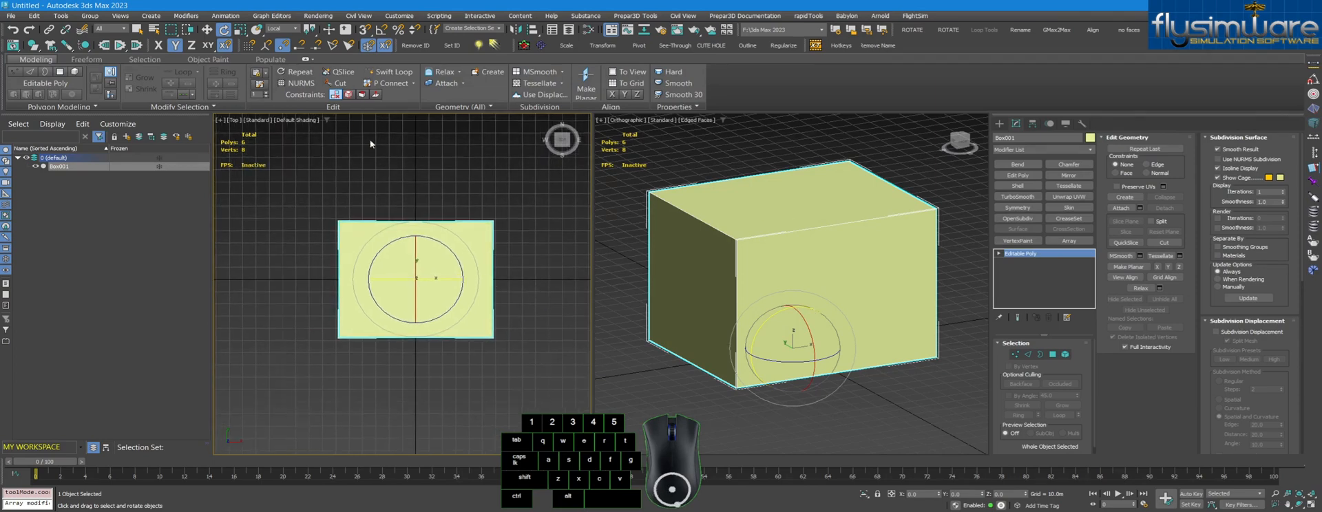
{"action": "scroll", "coordinate": [413, 262], "scroll_direction": "up", "scroll_amount": 3}
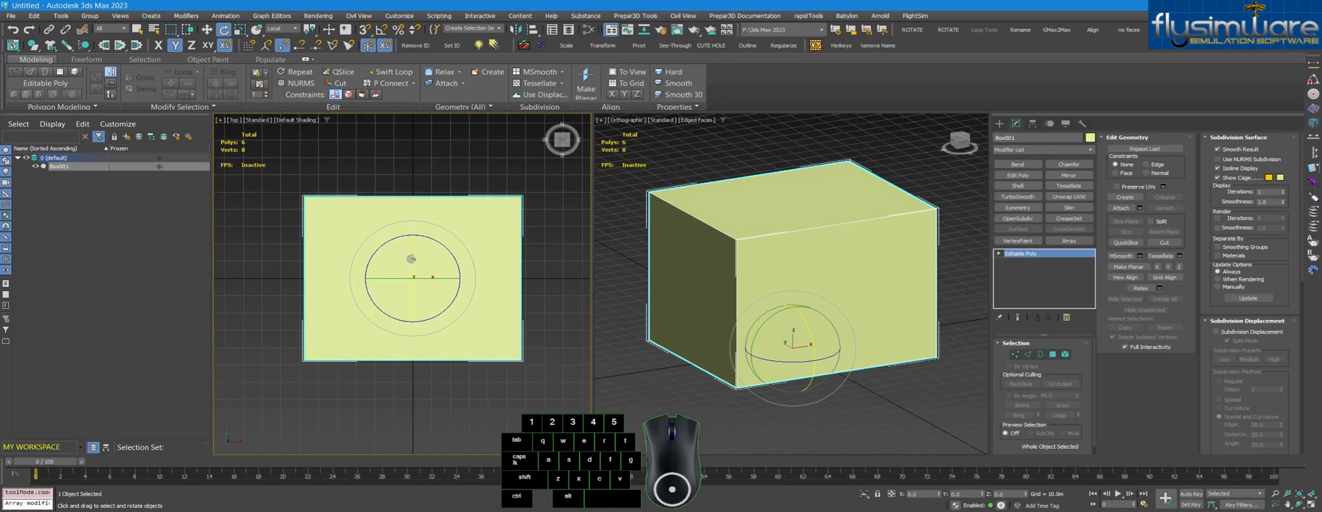
{"action": "left_click_drag", "start_coordinate": [411, 259], "coordinate": [403, 315]}
{"action": "scroll", "coordinate": [431, 272], "scroll_direction": "down", "scroll_amount": 2}
{"action": "mouse_move", "coordinate": [477, 258]}
{"action": "middle_mouse_down"}
{"action": "mouse_move", "coordinate": [452, 246]}
{"action": "mouse_move", "coordinate": [476, 255]}
{"action": "middle_mouse_up"}
{"action": "scroll", "coordinate": [476, 255], "scroll_direction": "down", "scroll_amount": 2}
{"action": "middle_click_drag", "start_coordinate": [732, 254], "coordinate": [756, 250]}
{"action": "middle_click_drag", "start_coordinate": [523, 280], "coordinate": [485, 251]}
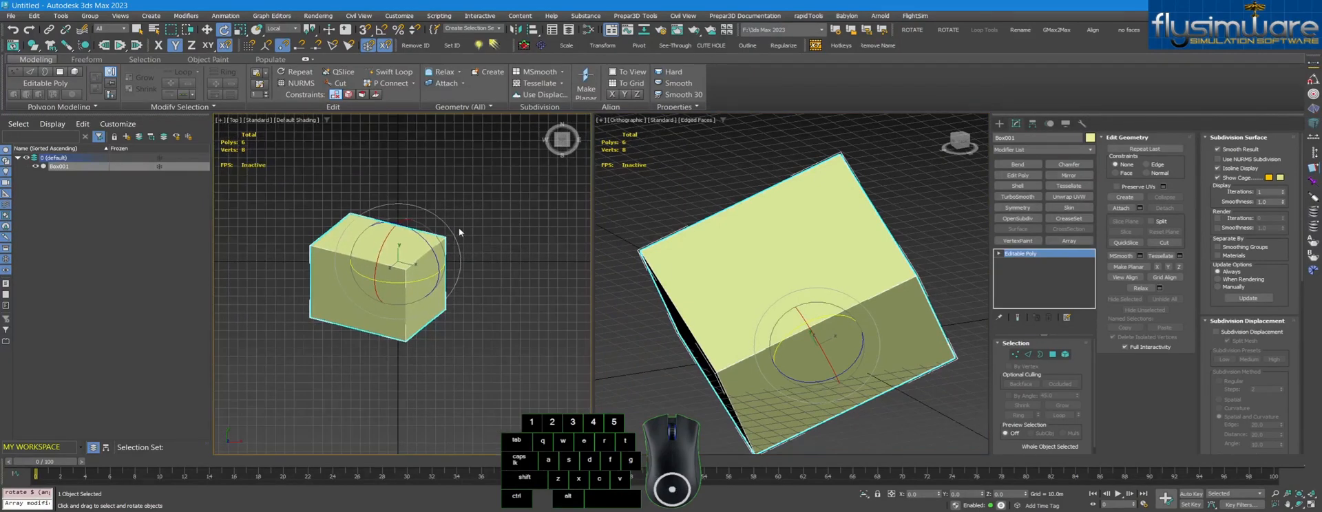
- Restrict adjustments to the tilted box's pivot and align that pivot to the world axes
{"action": "left_click", "coordinate": [564, 46]}
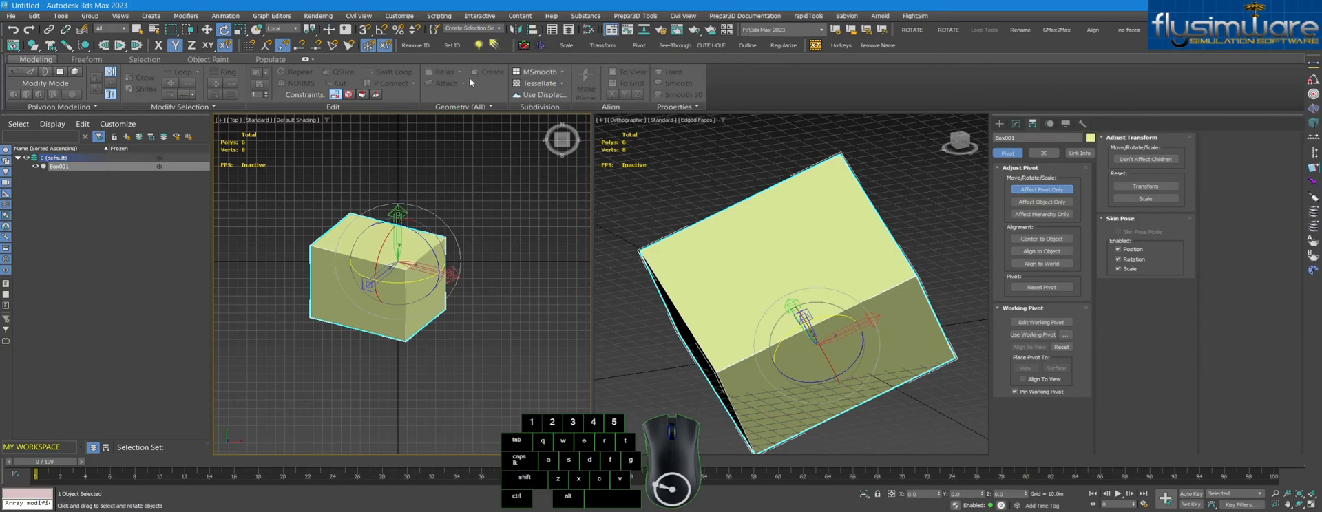
{"action": "left_click", "coordinate": [542, 47]}
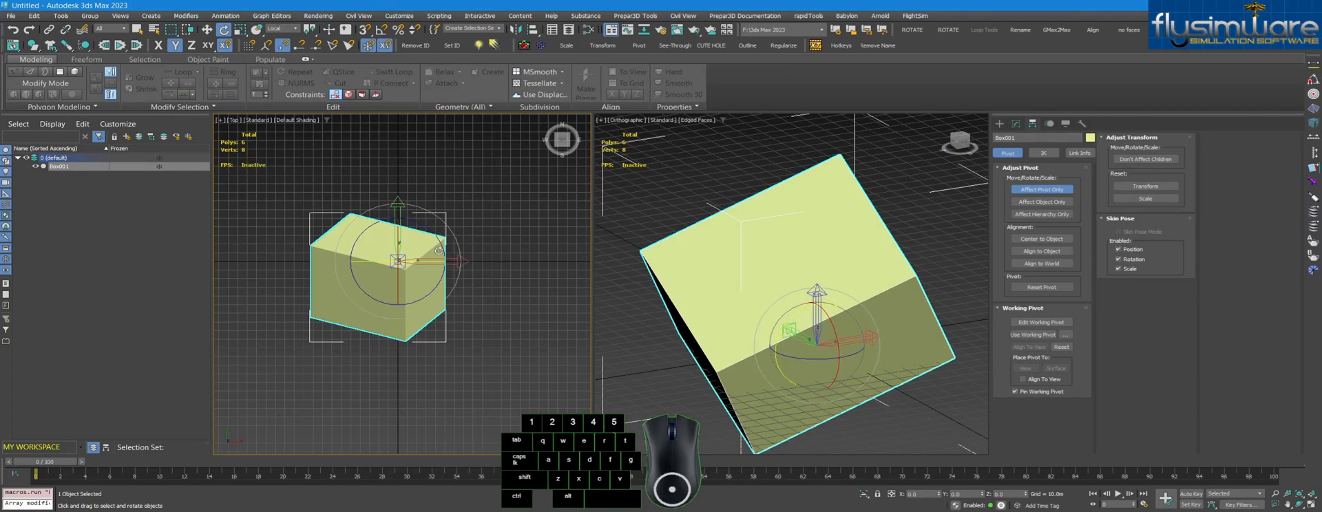
- Examine the tilted box, its pivot orientation and its bounding box from several angles in both viewports
{"action": "middle_click_drag", "start_coordinate": [379, 252], "coordinate": [387, 259]}
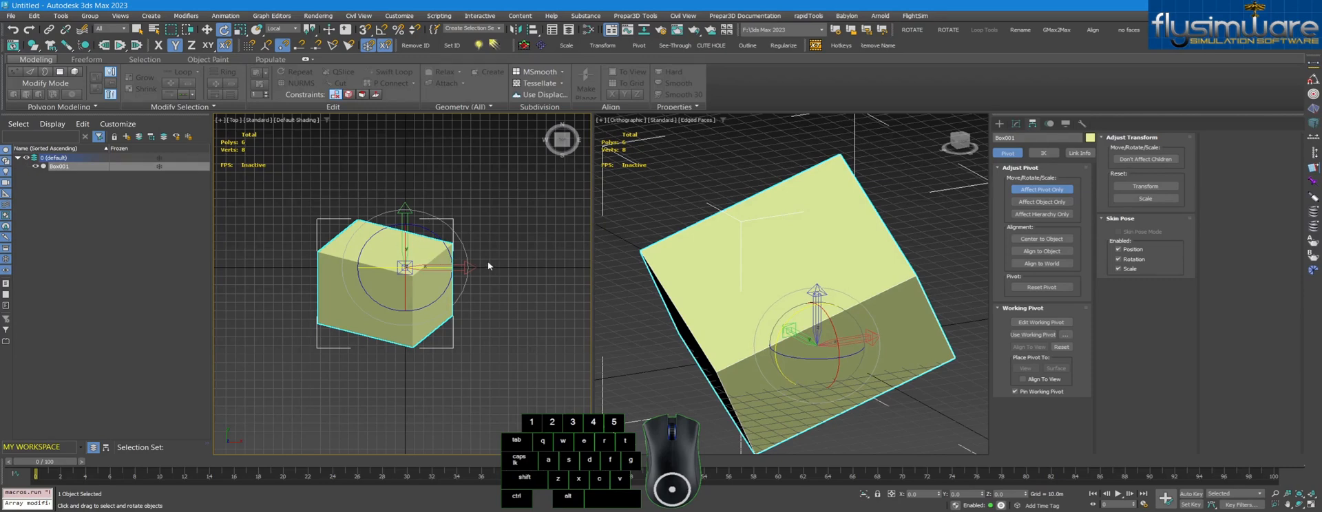
{"action": "middle_click_drag", "start_coordinate": [746, 271], "coordinate": [732, 264]}
{"action": "scroll", "coordinate": [732, 264], "scroll_direction": "down", "scroll_amount": 2}
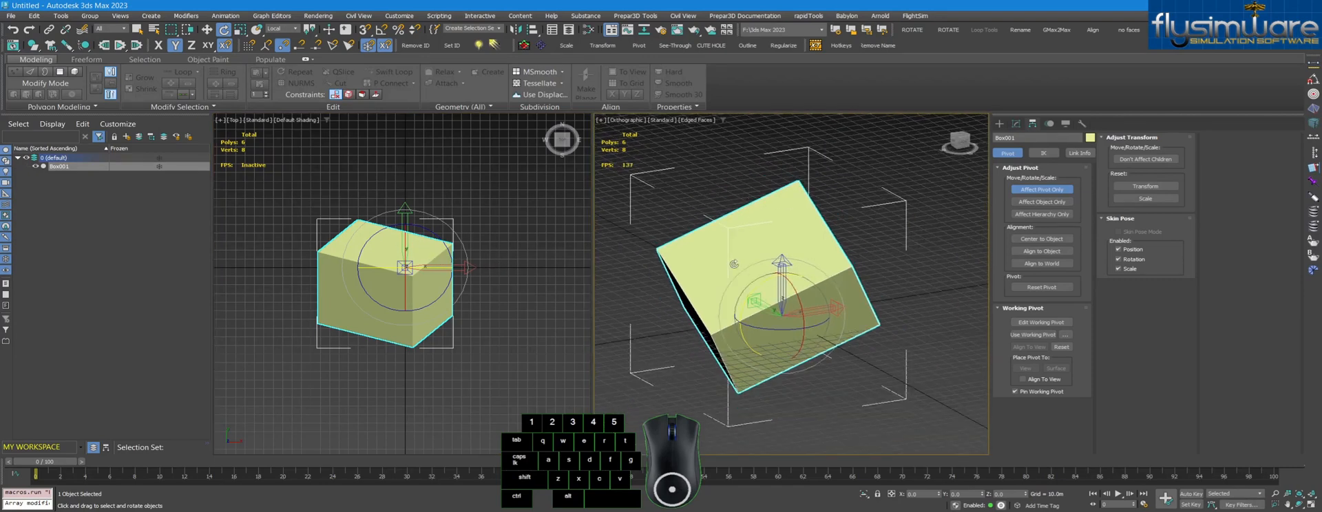
{"action": "middle_click_drag", "start_coordinate": [450, 268], "coordinate": [470, 276]}
{"action": "scroll", "coordinate": [477, 289], "scroll_direction": "up", "scroll_amount": 2}
{"action": "scroll", "coordinate": [498, 274], "scroll_direction": "down", "scroll_amount": 2}
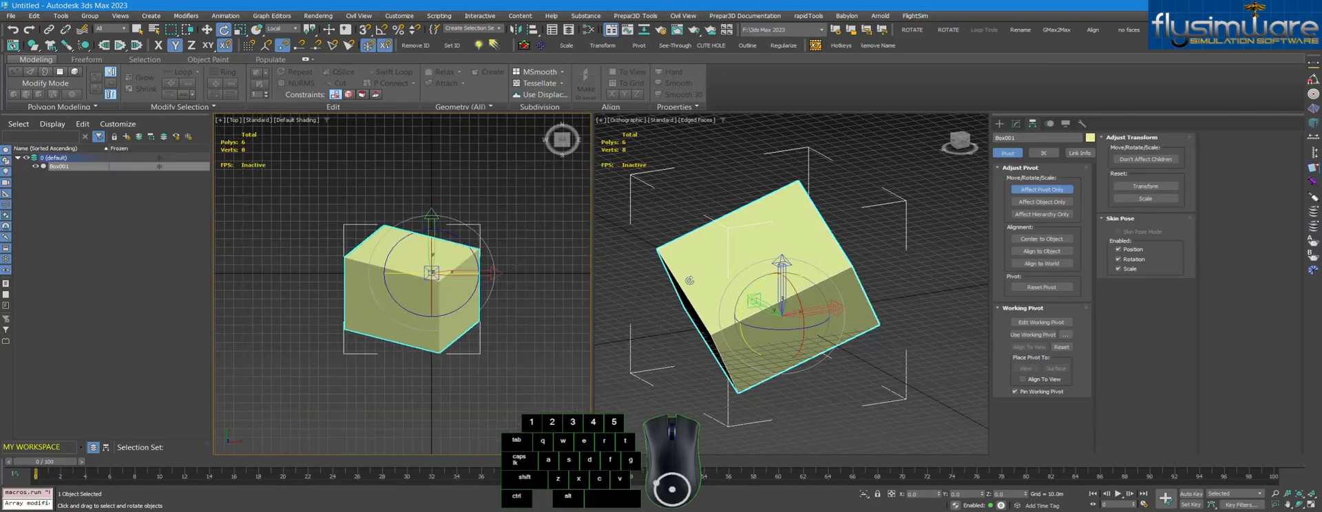
{"action": "middle_click_drag", "start_coordinate": [689, 281], "coordinate": [699, 283]}
{"action": "middle_click_drag", "start_coordinate": [807, 223], "coordinate": [739, 198]}
{"action": "middle_click_drag", "start_coordinate": [858, 200], "coordinate": [839, 249], "text": "alt"}
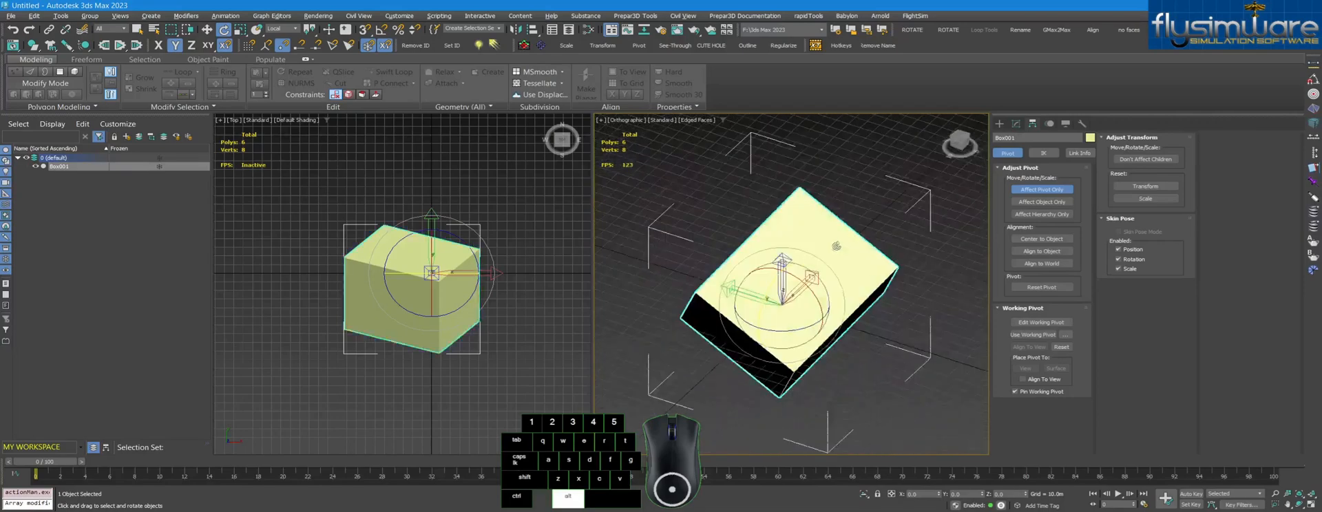
{"action": "mouse_move", "coordinate": [766, 184]}
{"action": "middle_mouse_down", "text": "alt"}
{"action": "mouse_move", "coordinate": [795, 158]}
{"action": "mouse_move", "coordinate": [784, 177]}
{"action": "middle_mouse_up", "text": "alt"}
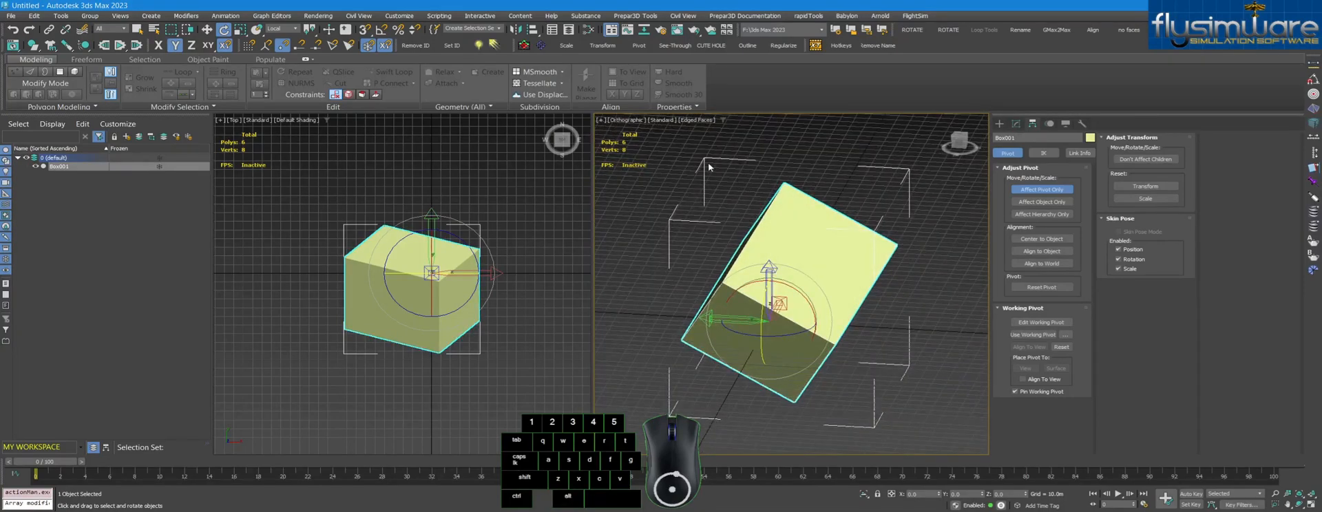
{"action": "middle_click_drag", "start_coordinate": [702, 215], "coordinate": [807, 204], "text": "alt"}
{"action": "middle_click_drag", "start_coordinate": [451, 274], "coordinate": [493, 259]}
{"action": "scroll", "coordinate": [445, 300], "scroll_direction": "up", "scroll_amount": 2}
{"action": "scroll", "coordinate": [446, 299], "scroll_direction": "down", "scroll_amount": 2}
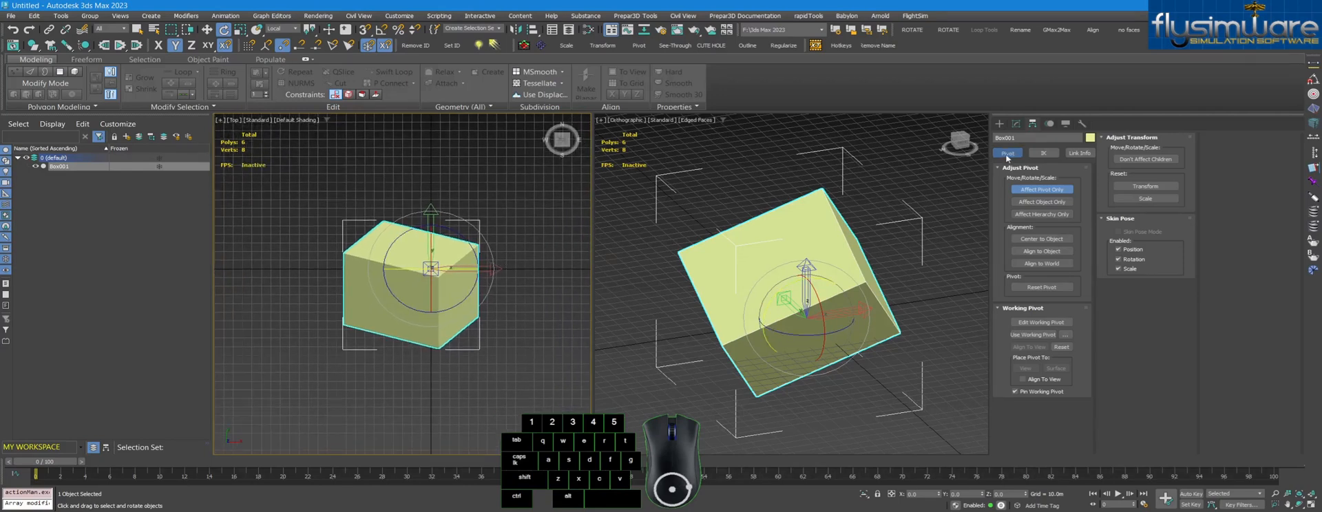
{"action": "scroll", "coordinate": [514, 266], "scroll_direction": "up", "scroll_amount": 3}
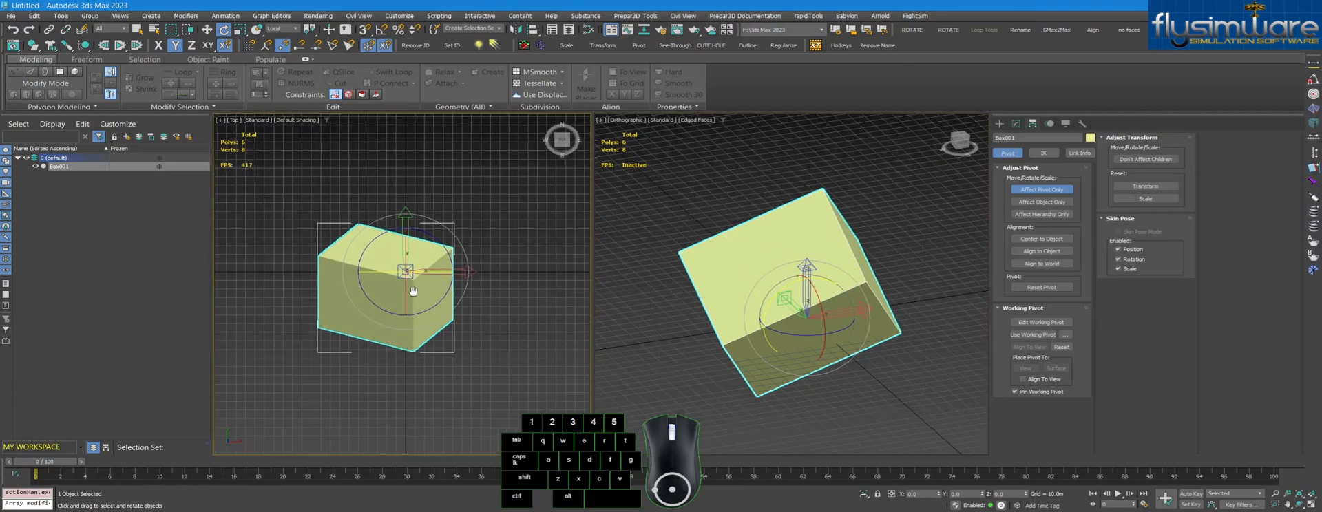
{"action": "middle_click_drag", "start_coordinate": [514, 267], "coordinate": [516, 278]}
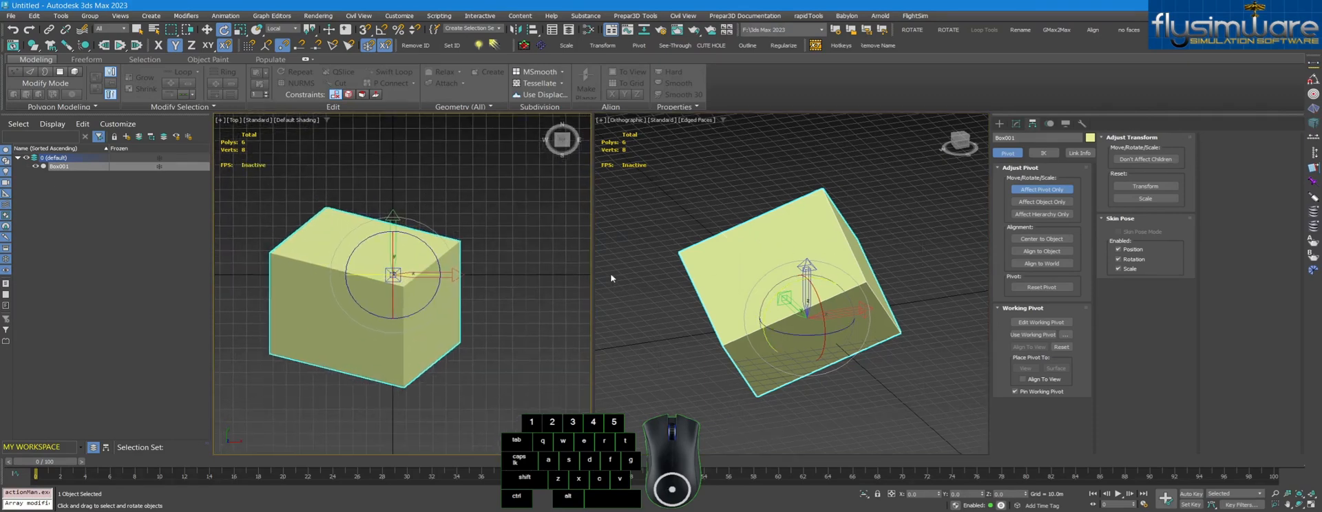
- Leave pivot adjustment, return to creating standard primitives and clear the selection
{"action": "left_click", "coordinate": [999, 124]}
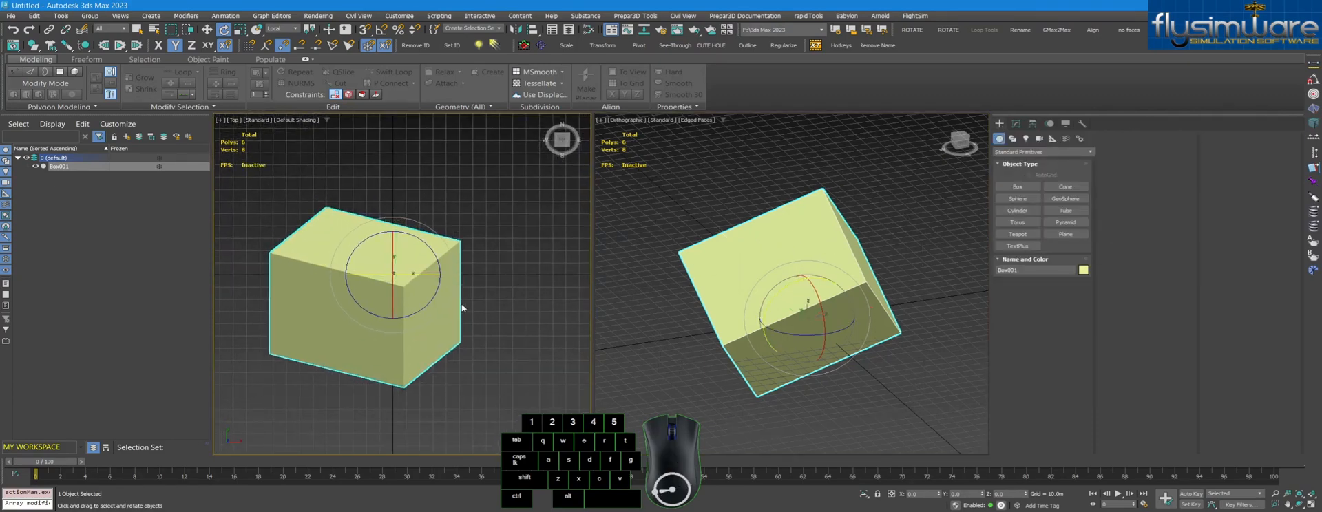
{"action": "scroll", "coordinate": [468, 307], "scroll_direction": "down", "scroll_amount": 4}
{"action": "left_click", "coordinate": [482, 310]}
{"action": "scroll", "coordinate": [428, 316], "scroll_direction": "up", "scroll_amount": 2}
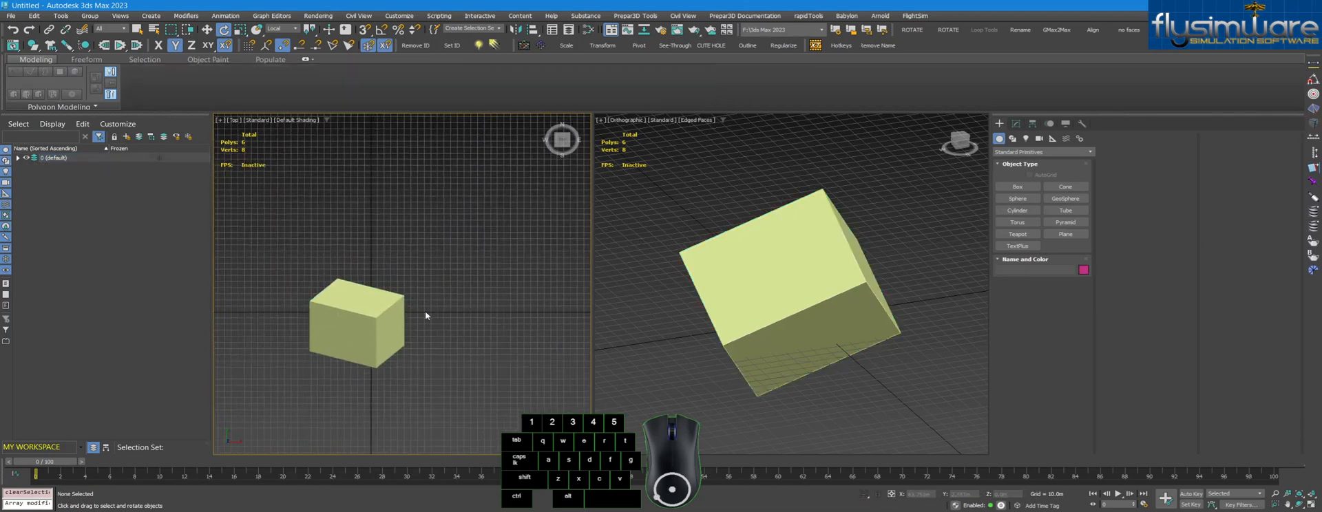
{"action": "left_click", "coordinate": [401, 318]}
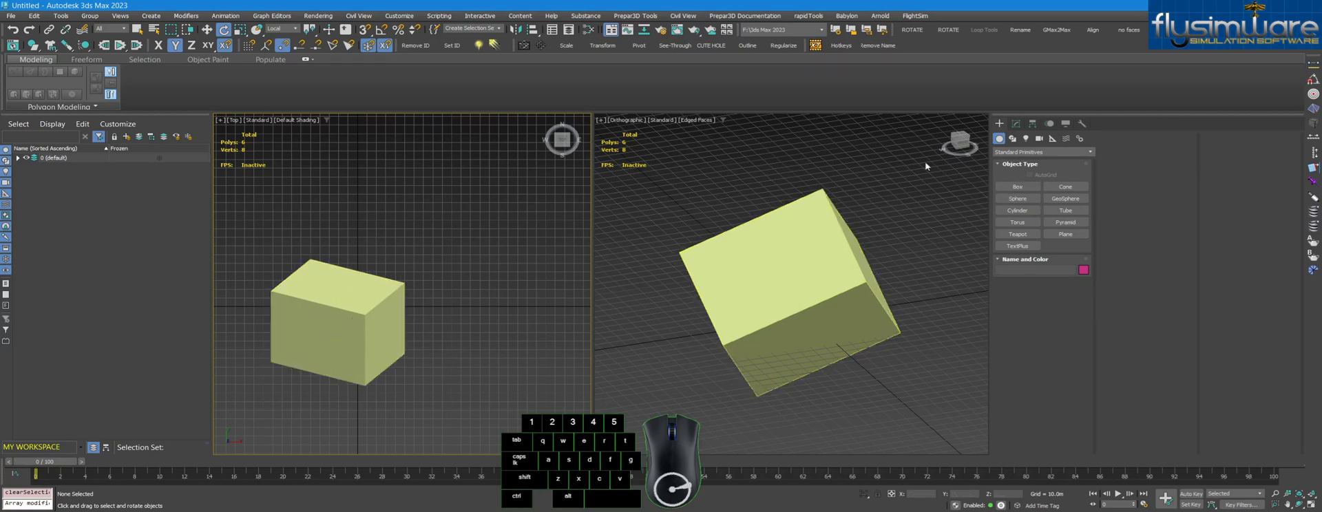
- Create a box about 22 m long with AutoGrid enabled, extruding outward from the large face of the tilted box
{"action": "left_click", "coordinate": [1017, 188]}
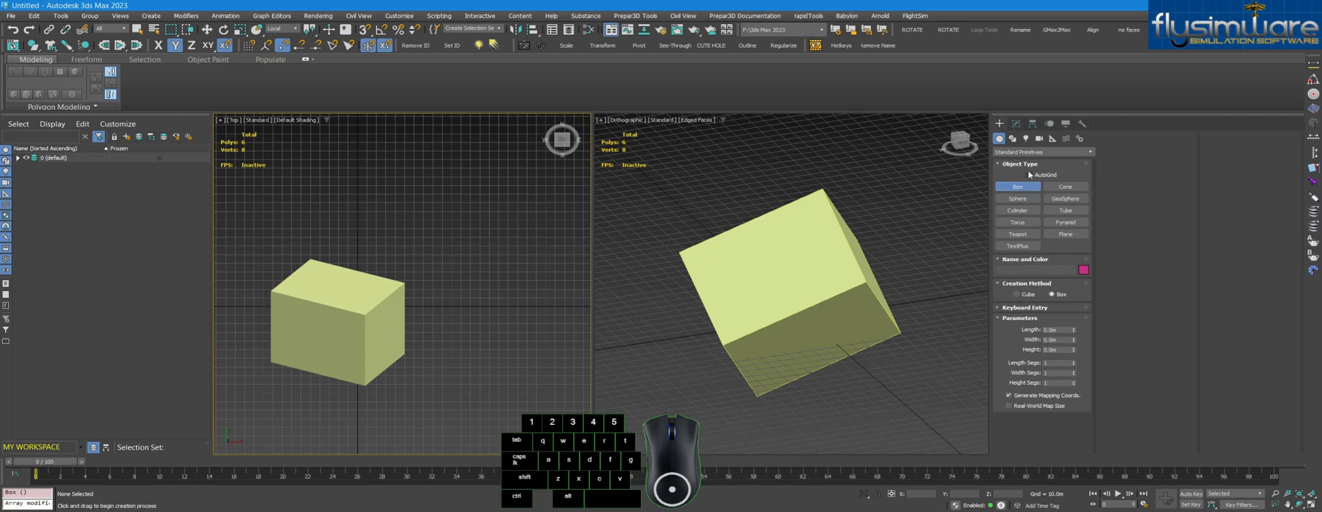
{"action": "left_click", "coordinate": [1030, 176]}
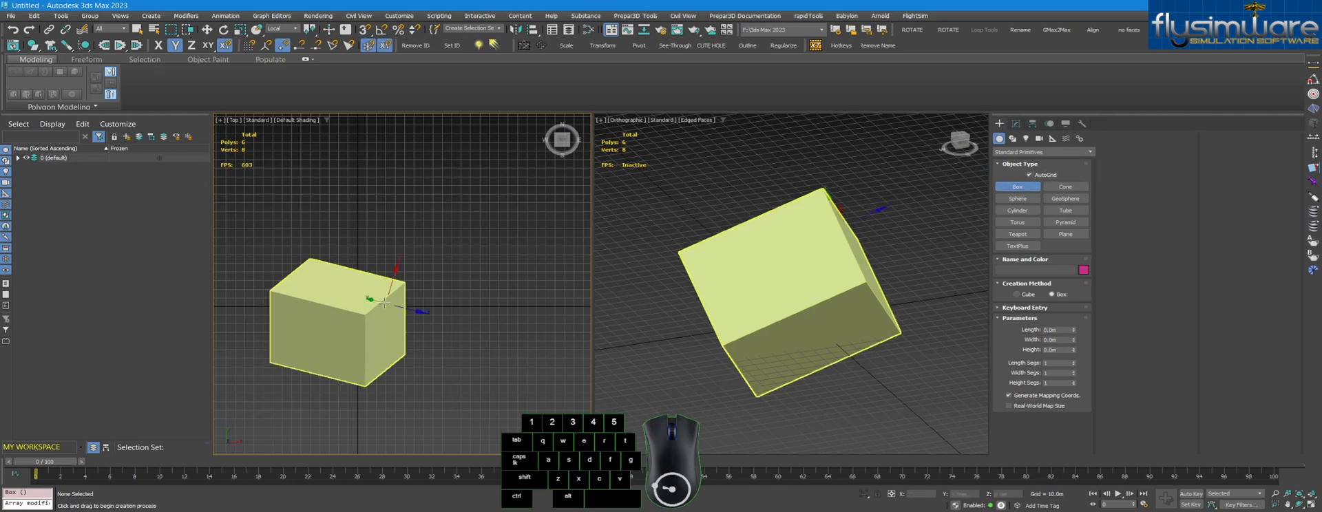
{"action": "middle_click_drag", "start_coordinate": [306, 325], "coordinate": [352, 307]}
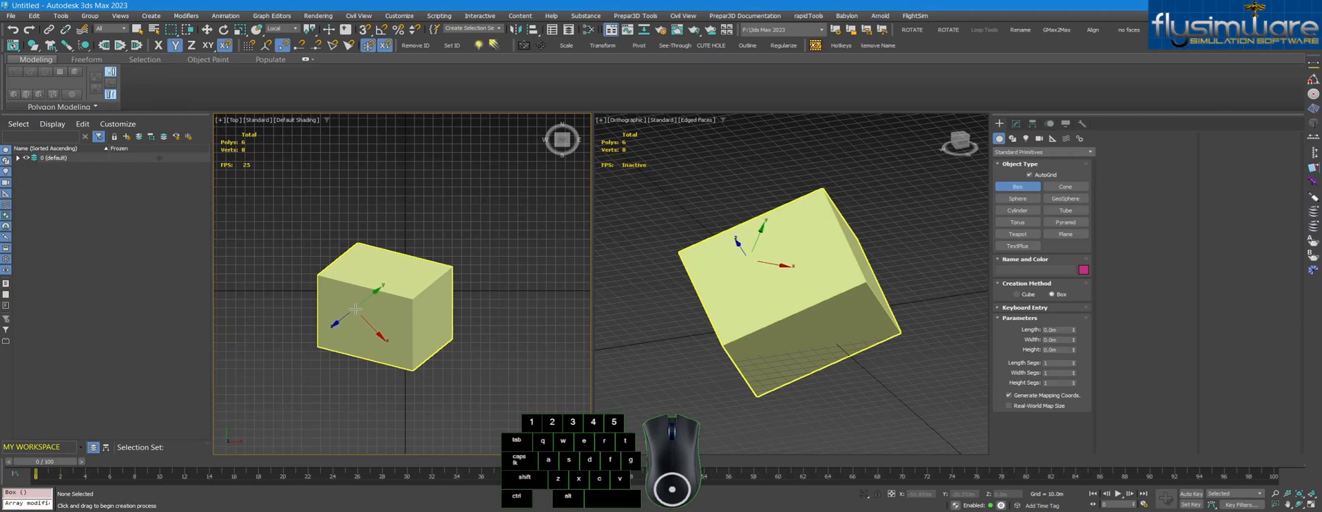
{"action": "middle_click_drag", "start_coordinate": [788, 263], "coordinate": [743, 294]}
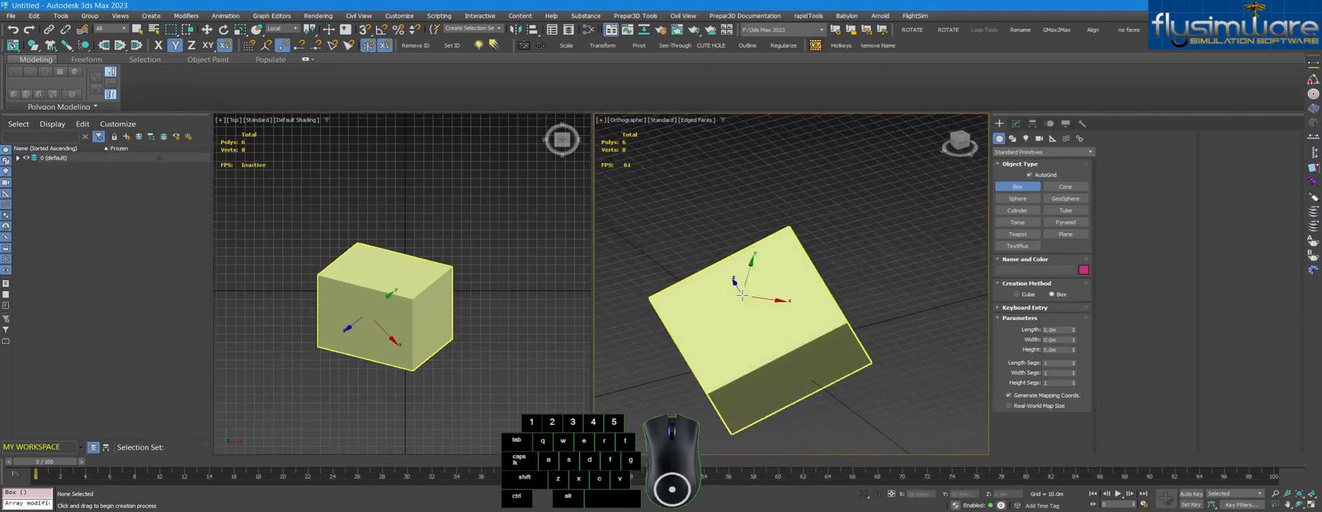
{"action": "left_click_drag", "start_coordinate": [732, 299], "coordinate": [779, 333]}
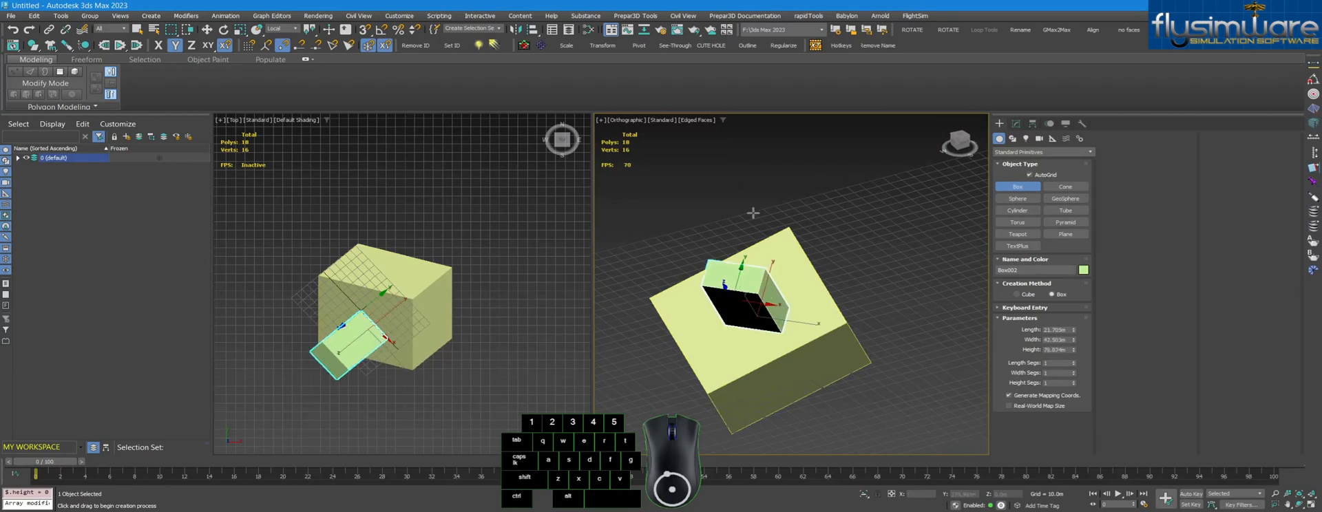
{"action": "left_click", "coordinate": [785, 273]}
- Create another AutoGrid box, about 28 m long and 41 m high, on the adjacent side face, and turn AutoGrid off
{"action": "middle_click_drag", "start_coordinate": [786, 273], "coordinate": [791, 303], "text": "alt"}
{"action": "left_click_drag", "start_coordinate": [776, 313], "coordinate": [812, 340]}
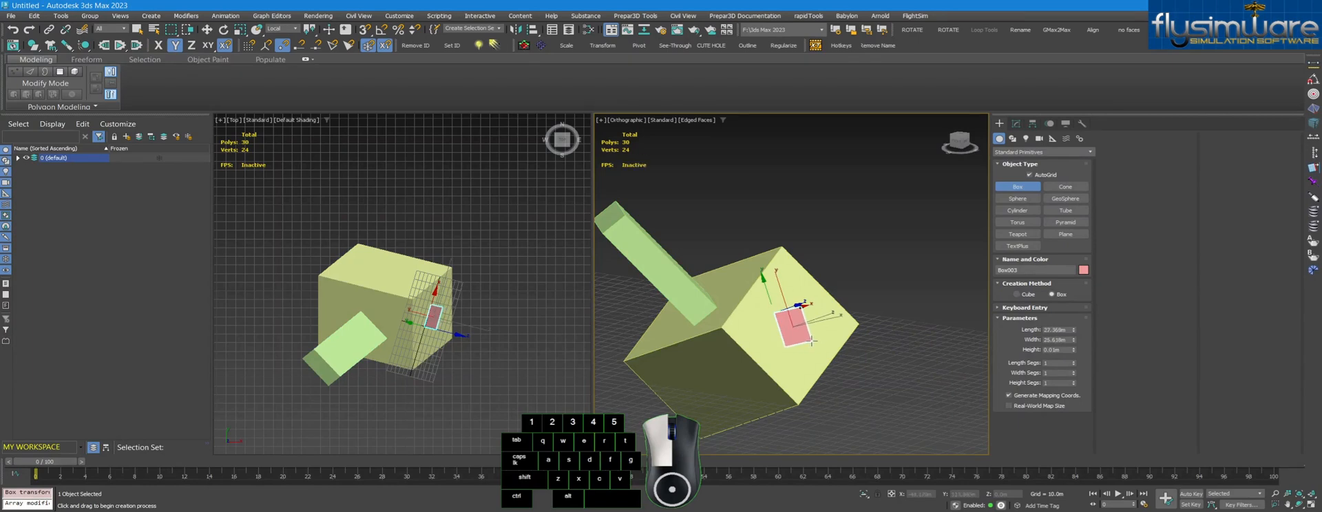
{"action": "left_click_drag", "start_coordinate": [813, 341], "coordinate": [813, 340]}
{"action": "left_click", "coordinate": [834, 233]}
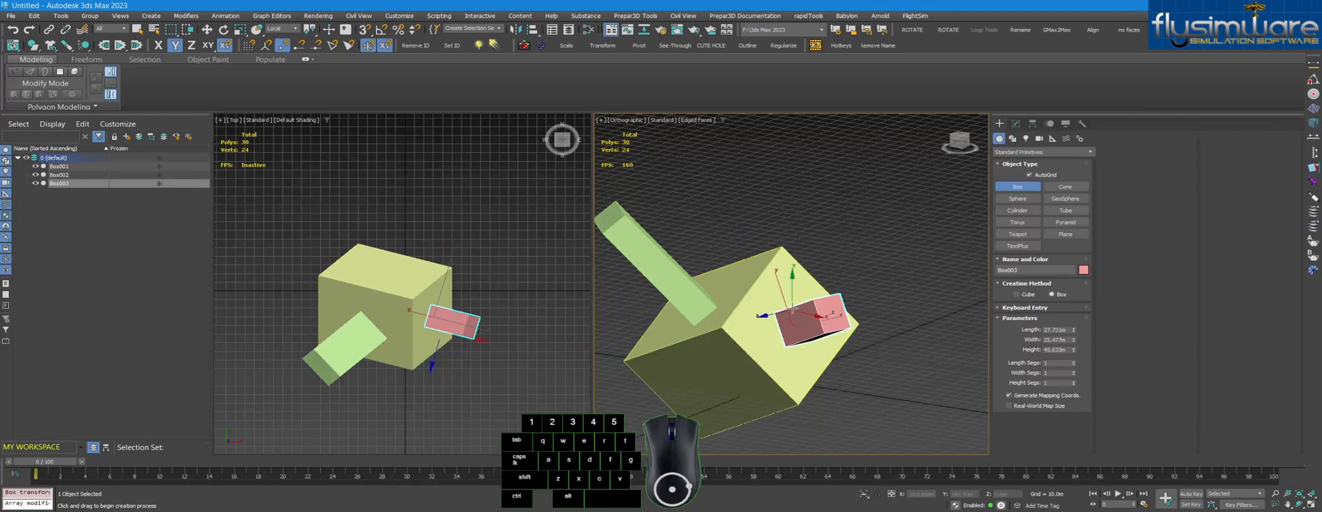
{"action": "middle_click_drag", "start_coordinate": [781, 319], "coordinate": [776, 309]}
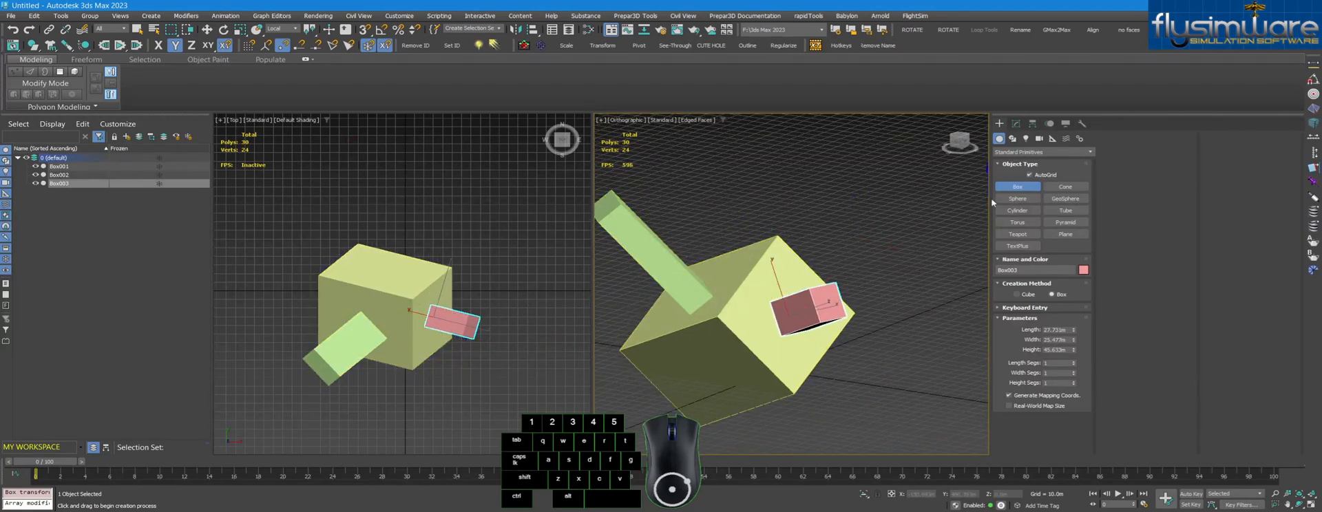
{"action": "left_click", "coordinate": [1029, 174]}
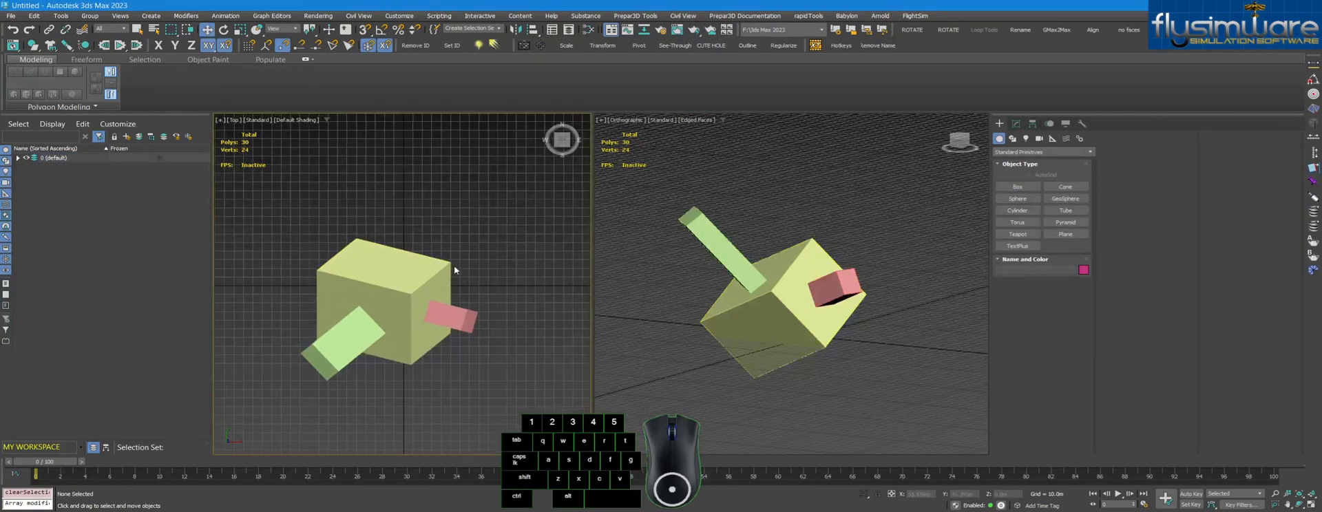
- Adjust only the pivot of the large tilted box, aligning its orientation to the green box on the local X, Y and Z axes
{"action": "middle_click_drag", "start_coordinate": [398, 268], "coordinate": [410, 256]}
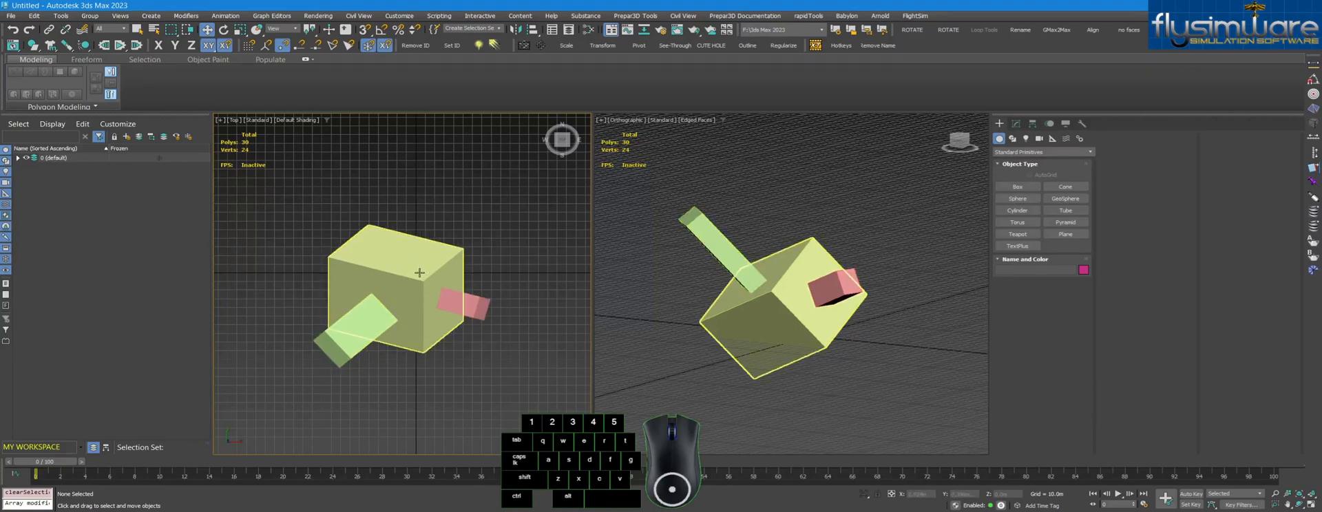
{"action": "left_click", "coordinate": [439, 260]}
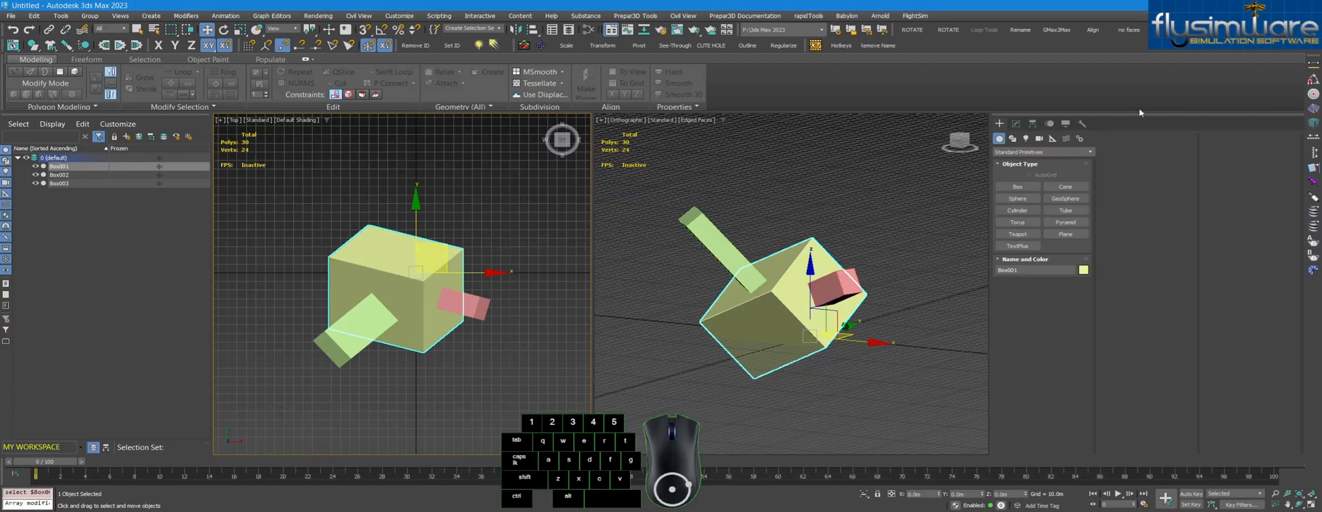
{"action": "left_click", "coordinate": [1031, 123]}
{"action": "left_click", "coordinate": [1037, 188]}
{"action": "middle_click_drag", "start_coordinate": [520, 263], "coordinate": [512, 263]}
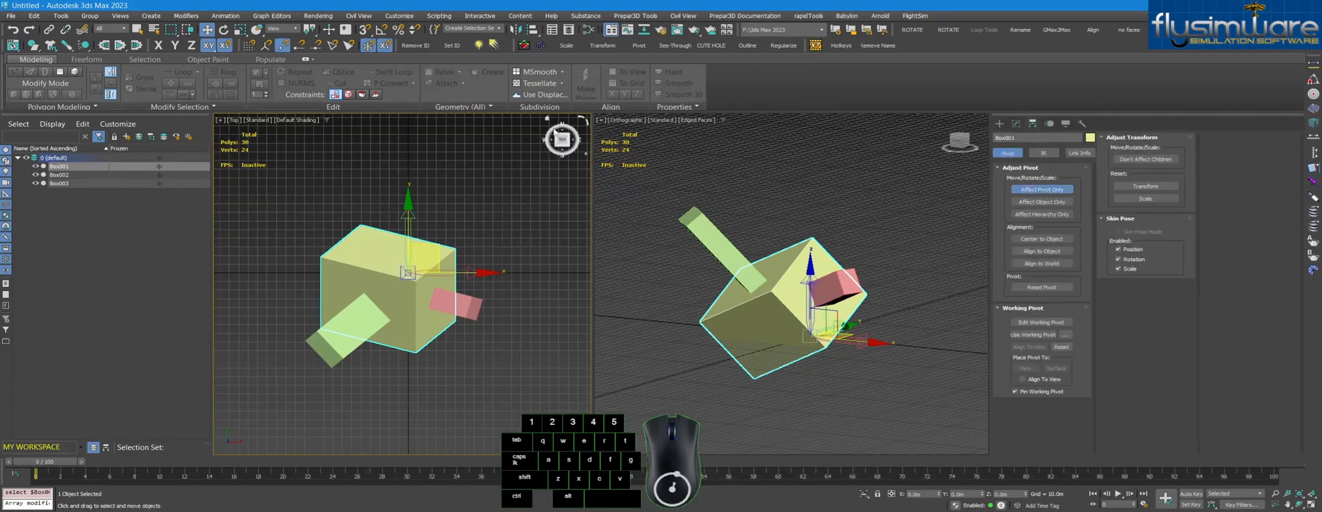
{"action": "left_click", "coordinate": [533, 34]}
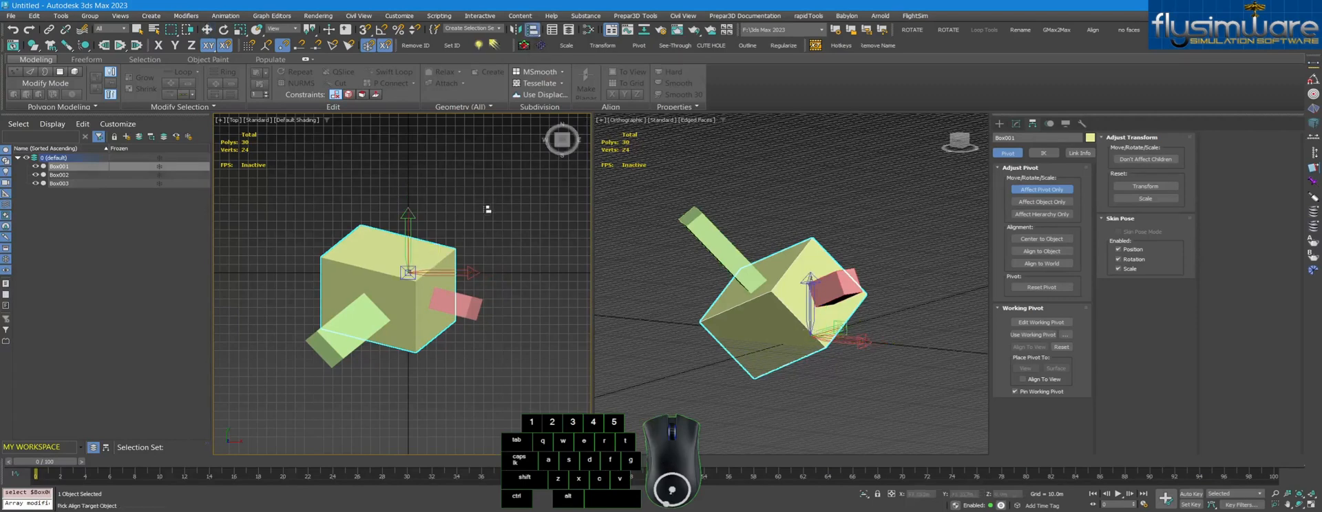
{"action": "left_click", "coordinate": [336, 349]}
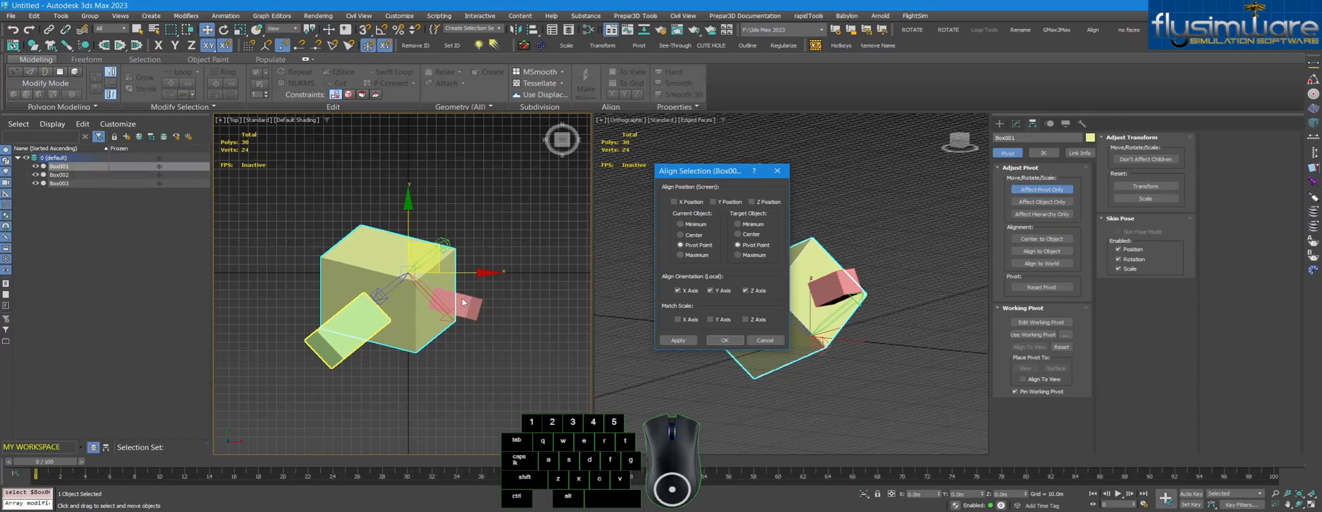
{"action": "left_click", "coordinate": [724, 341]}
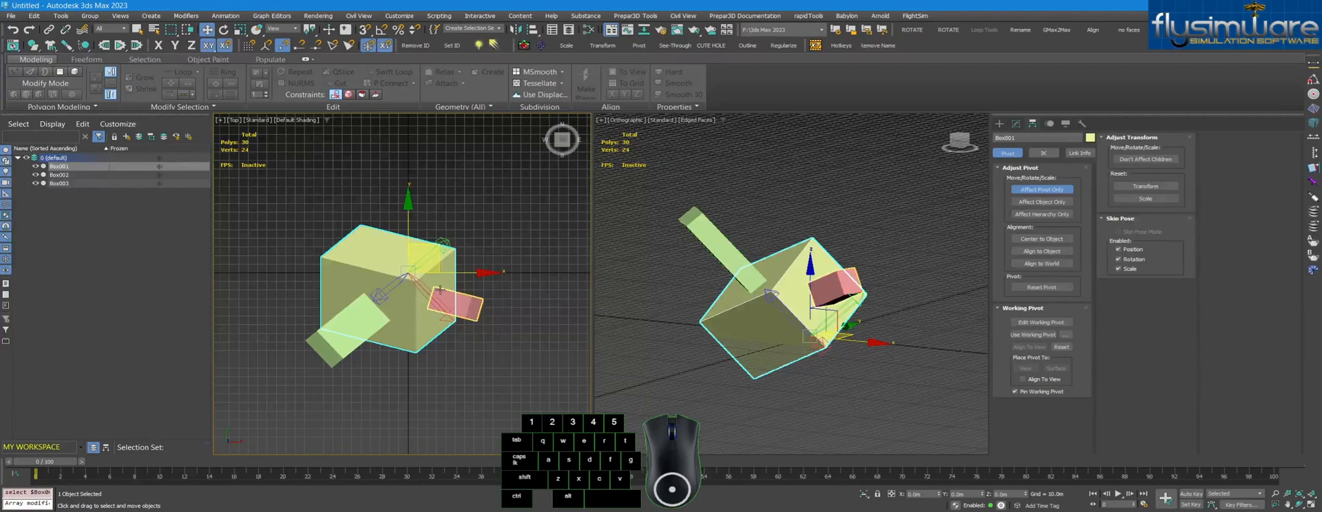
- Examine the tilted box's realigned pivot against the green box from several angles in the Orthographic view
{"action": "middle_click_drag", "start_coordinate": [853, 329], "coordinate": [879, 337], "text": "alt"}
{"action": "scroll", "coordinate": [766, 300], "scroll_direction": "up", "scroll_amount": 5}
{"action": "middle_click_drag", "start_coordinate": [789, 307], "coordinate": [779, 339], "text": "alt"}
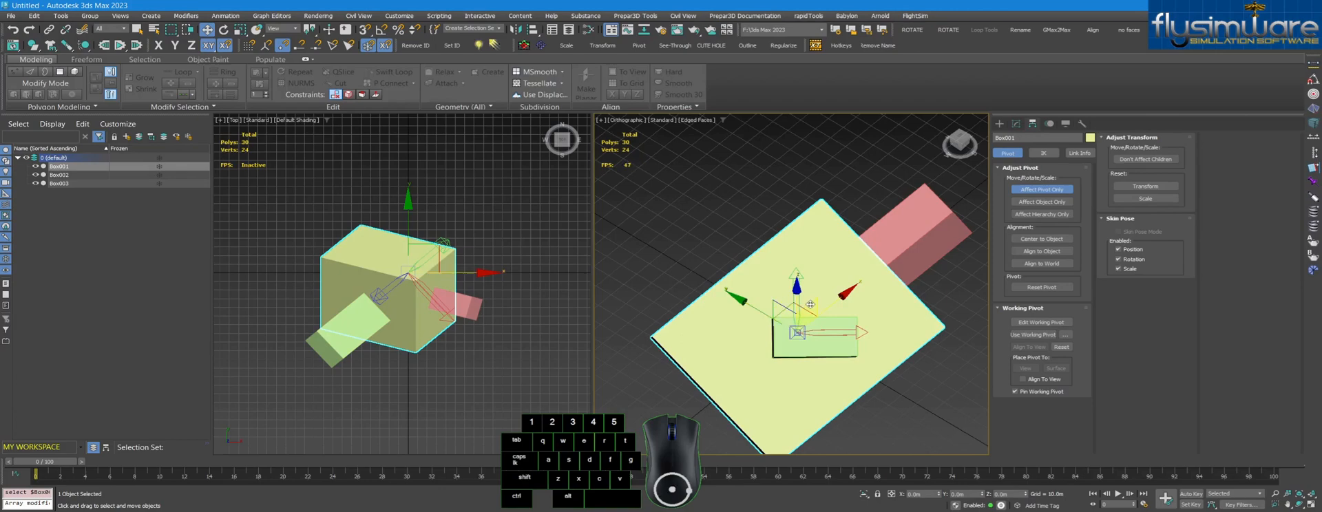
{"action": "mouse_move", "coordinate": [810, 304]}
{"action": "middle_mouse_down", "text": "alt"}
{"action": "mouse_move", "coordinate": [742, 242]}
{"action": "mouse_move", "coordinate": [808, 324]}
{"action": "mouse_move", "coordinate": [778, 273]}
{"action": "mouse_move", "coordinate": [800, 314]}
{"action": "middle_mouse_up", "text": "alt"}
{"action": "scroll", "coordinate": [800, 313], "scroll_direction": "up", "scroll_amount": 5}
{"action": "scroll", "coordinate": [798, 373], "scroll_direction": "down", "scroll_amount": 2}
{"action": "scroll", "coordinate": [826, 353], "scroll_direction": "down", "scroll_amount": 4}
{"action": "middle_click_drag", "start_coordinate": [824, 296], "coordinate": [812, 334], "text": "alt"}
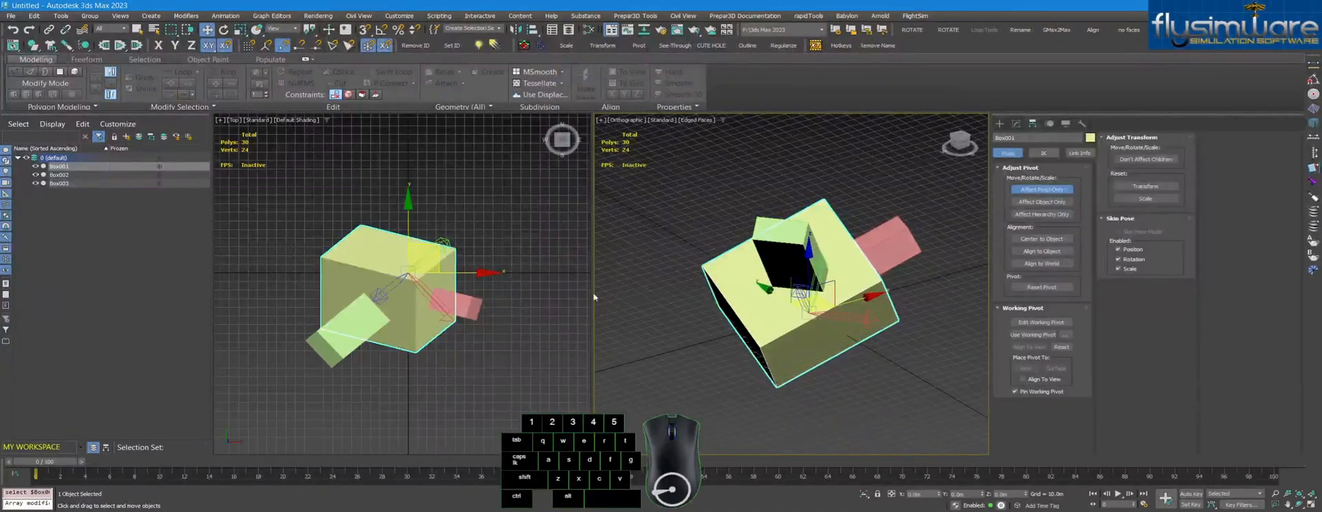
- Align the tilted box's pivot orientation to the pink box on the local Z axis only, and inspect the pivot's direction
{"action": "left_click", "coordinate": [532, 30]}
{"action": "left_click", "coordinate": [479, 308]}
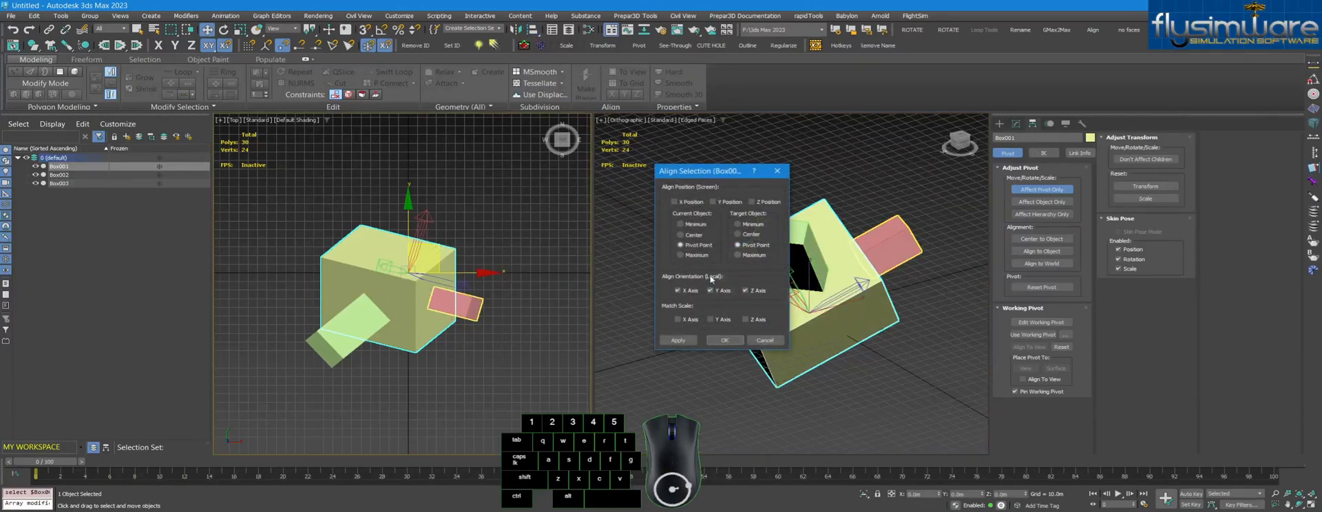
{"action": "left_click", "coordinate": [691, 292]}
{"action": "left_click", "coordinate": [720, 290]}
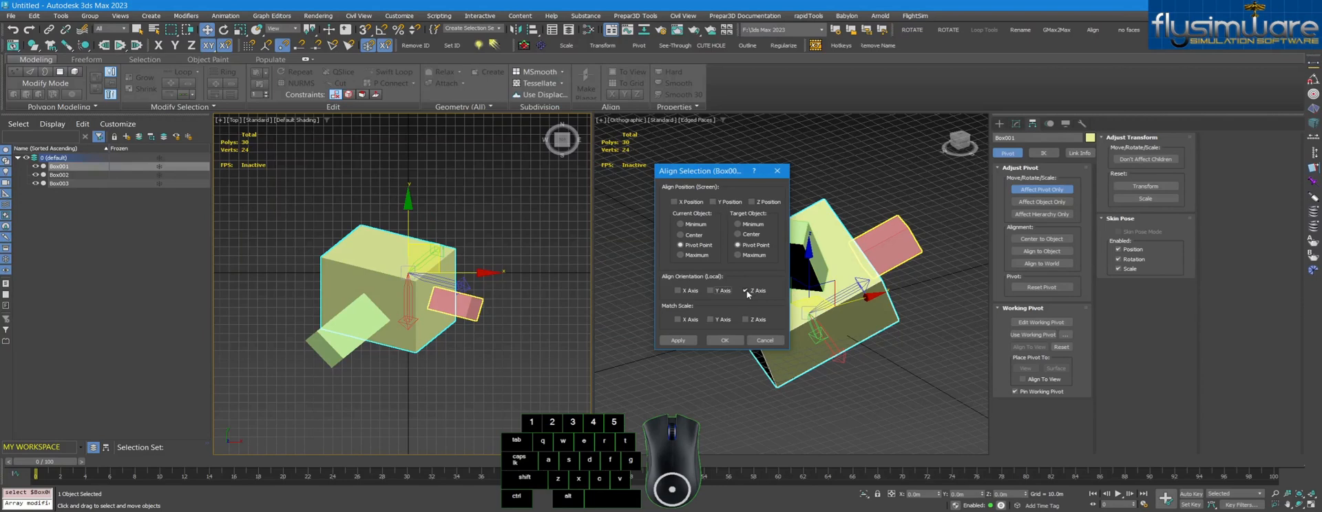
{"action": "left_click", "coordinate": [724, 340]}
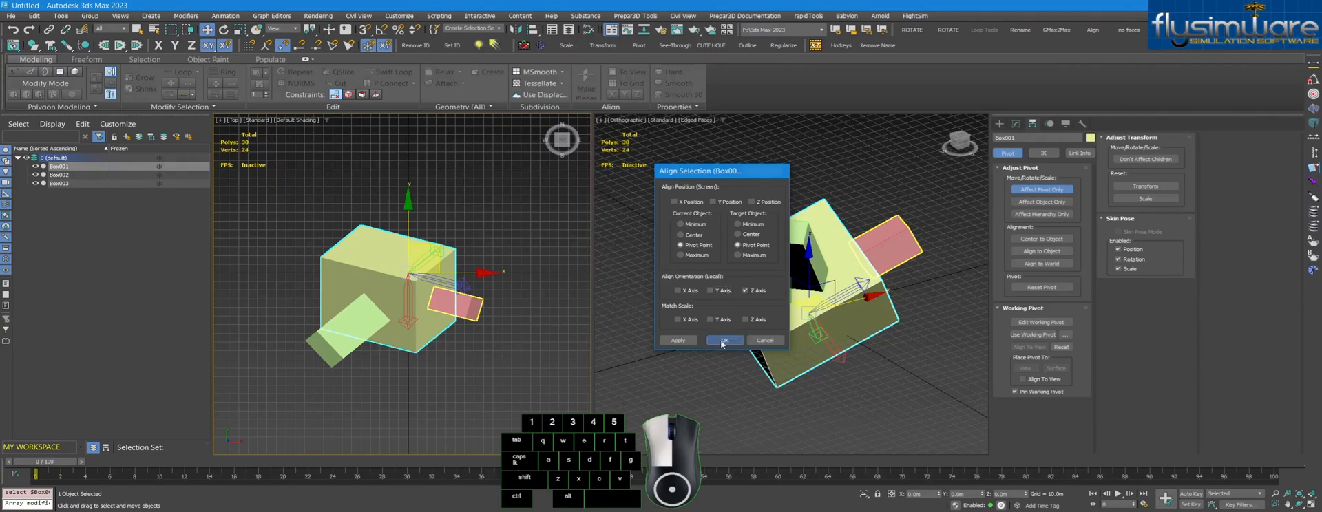
{"action": "middle_click_drag", "start_coordinate": [734, 291], "coordinate": [868, 282], "text": "alt"}
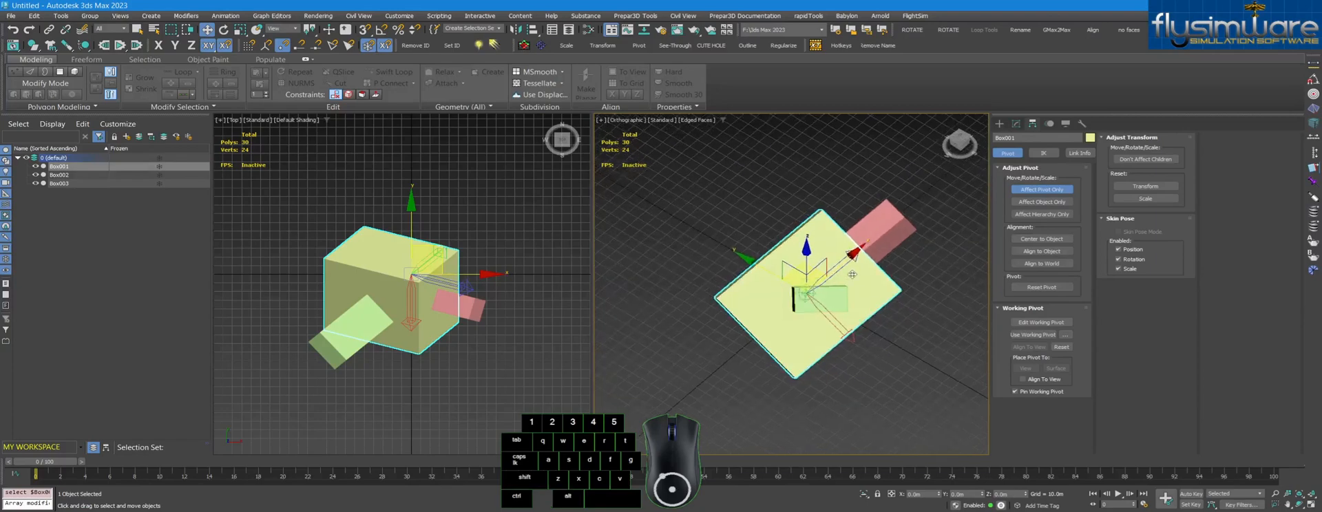
{"action": "middle_click_drag", "start_coordinate": [894, 215], "coordinate": [837, 300], "text": "alt"}
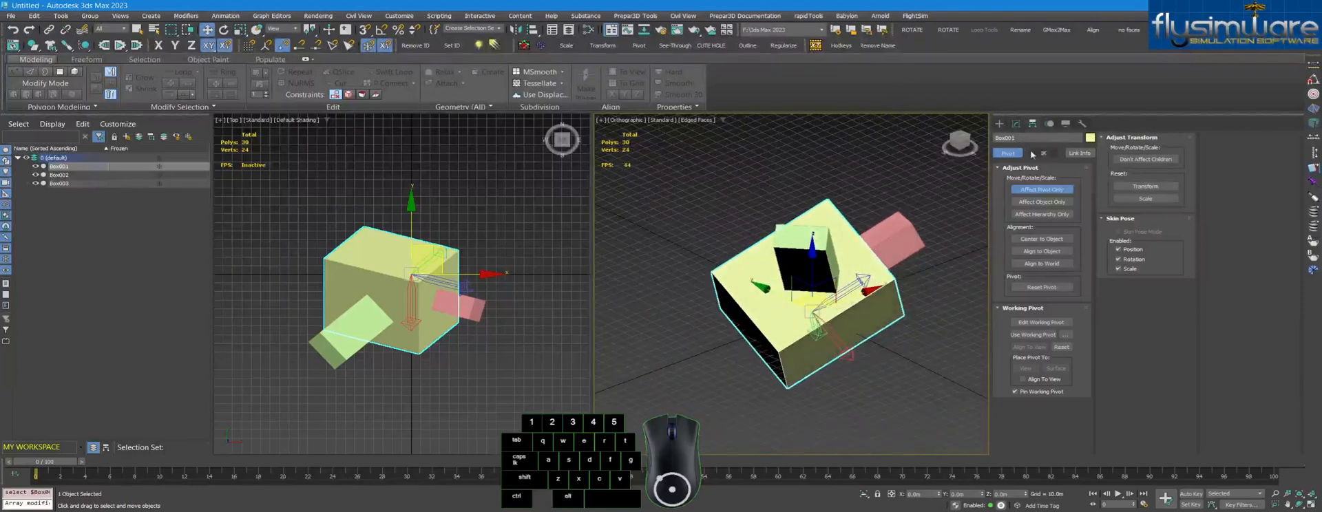
- Leave pivot adjustment and delete the pink and green boxes attached to the tilted box
{"action": "left_click", "coordinate": [999, 125]}
{"action": "left_click", "coordinate": [504, 233]}
{"action": "left_click", "coordinate": [453, 312]}
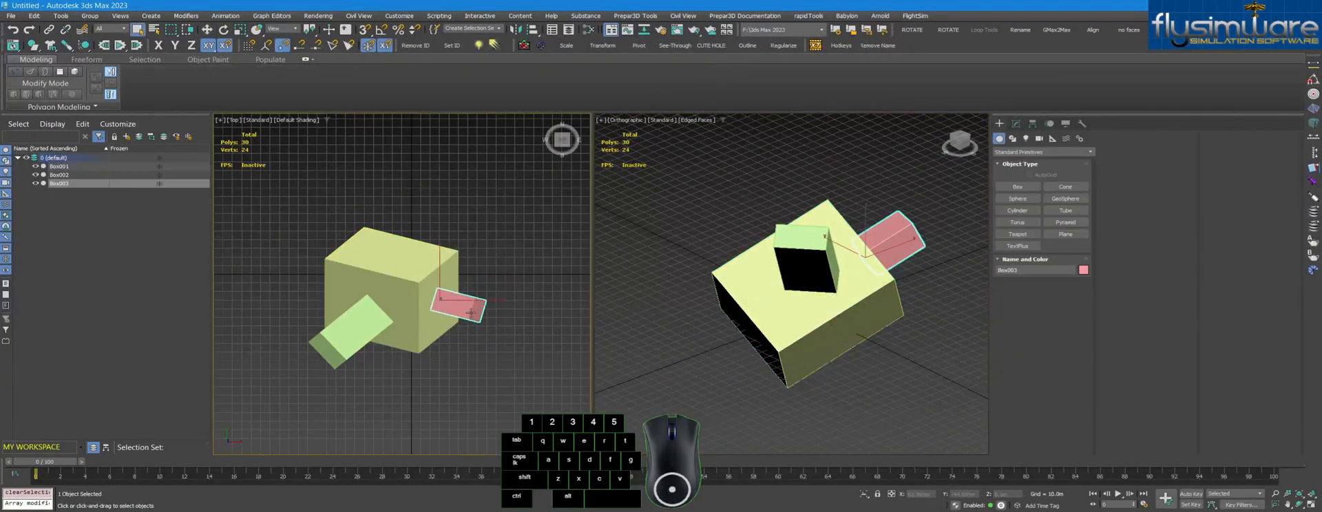
{"action": "key", "text": "Delete"}
{"action": "left_click", "coordinate": [331, 342]}
{"action": "key", "text": "Delete"}
{"action": "middle_click_drag", "start_coordinate": [411, 294], "coordinate": [404, 301]}
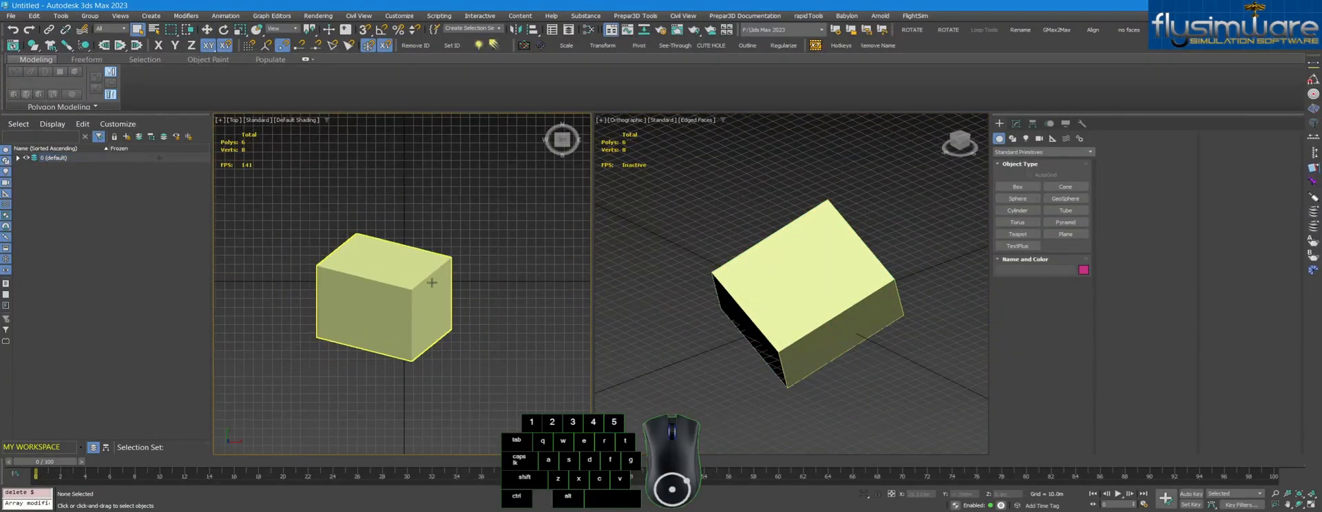
- Select the remaining tilted box and display its selection brackets
{"action": "left_click", "coordinate": [786, 285]}
{"action": "key", "text": "j"}
{"action": "middle_click_drag", "start_coordinate": [432, 313], "coordinate": [429, 313]}
{"action": "key", "text": "j"}
{"action": "mouse_move", "coordinate": [532, 288]}
{"action": "middle_mouse_down"}
{"action": "mouse_move", "coordinate": [508, 302]}
{"action": "mouse_move", "coordinate": [533, 292]}
{"action": "middle_mouse_up"}
- Clone the tilted box as one Copy, placed diagonally up and right of the original in the Top view, and leave the copy selected
{"action": "left_click", "coordinate": [206, 30]}
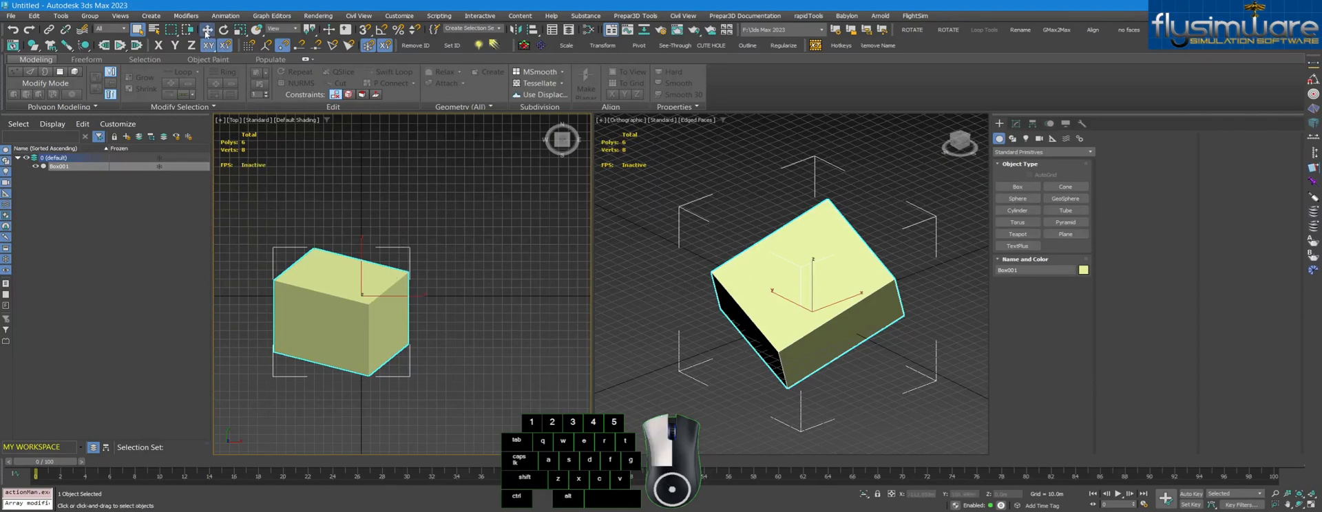
{"action": "scroll", "coordinate": [377, 304], "scroll_direction": "down", "scroll_amount": 2}
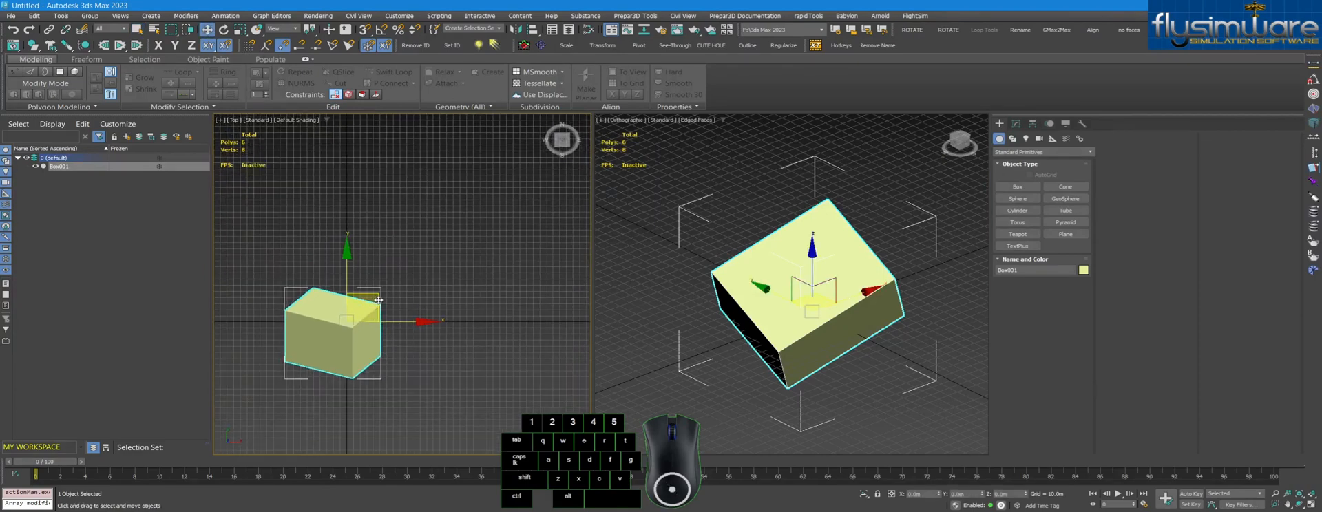
{"action": "left_click_drag", "start_coordinate": [378, 301], "coordinate": [511, 218], "text": "shift"}
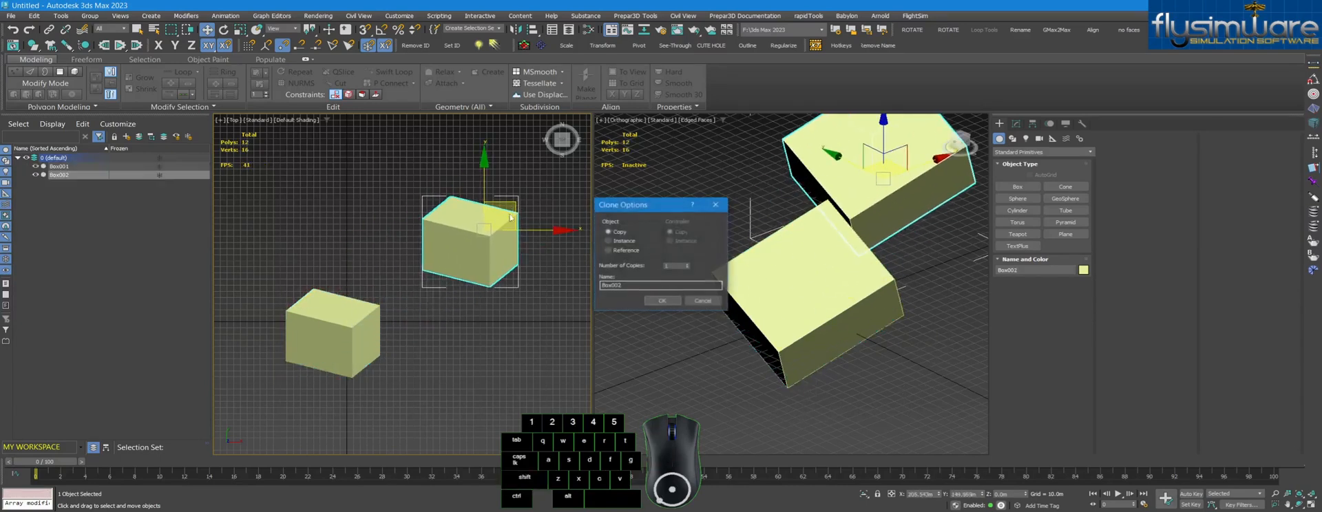
{"action": "left_click", "coordinate": [661, 301]}
{"action": "key", "text": "q"}
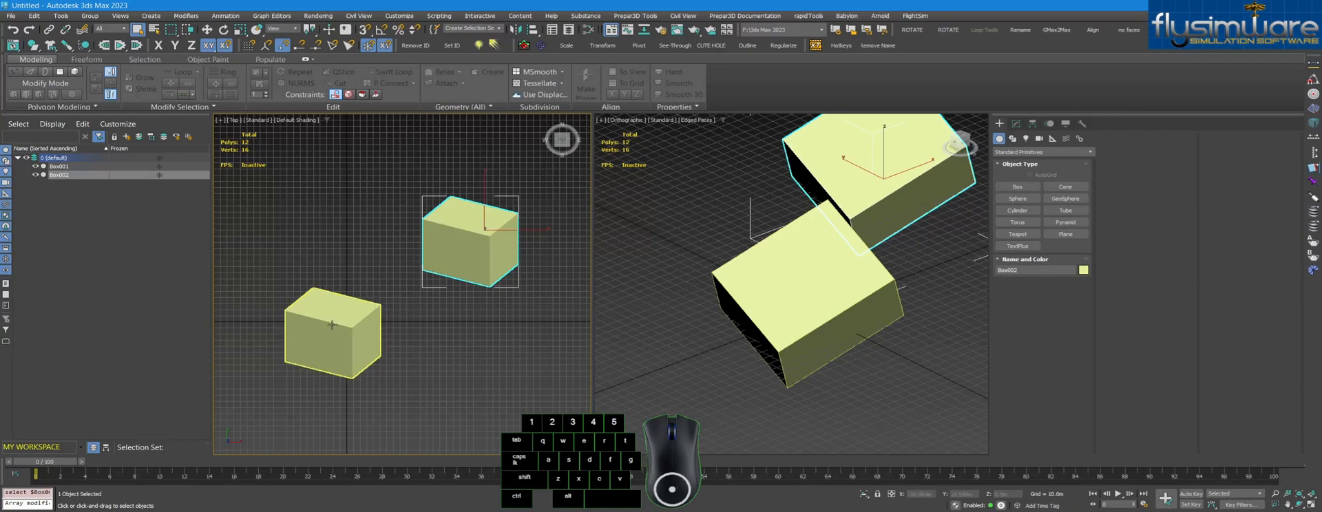
{"action": "left_click", "coordinate": [414, 318]}
{"action": "left_click", "coordinate": [450, 262]}
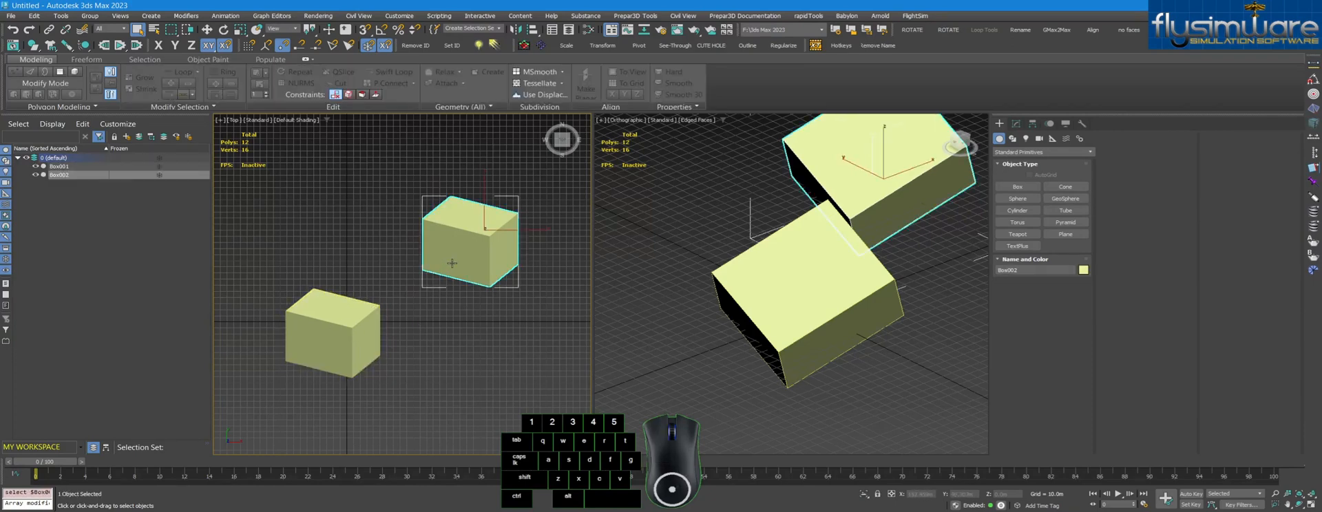
{"action": "middle_click_drag", "start_coordinate": [454, 249], "coordinate": [452, 256]}
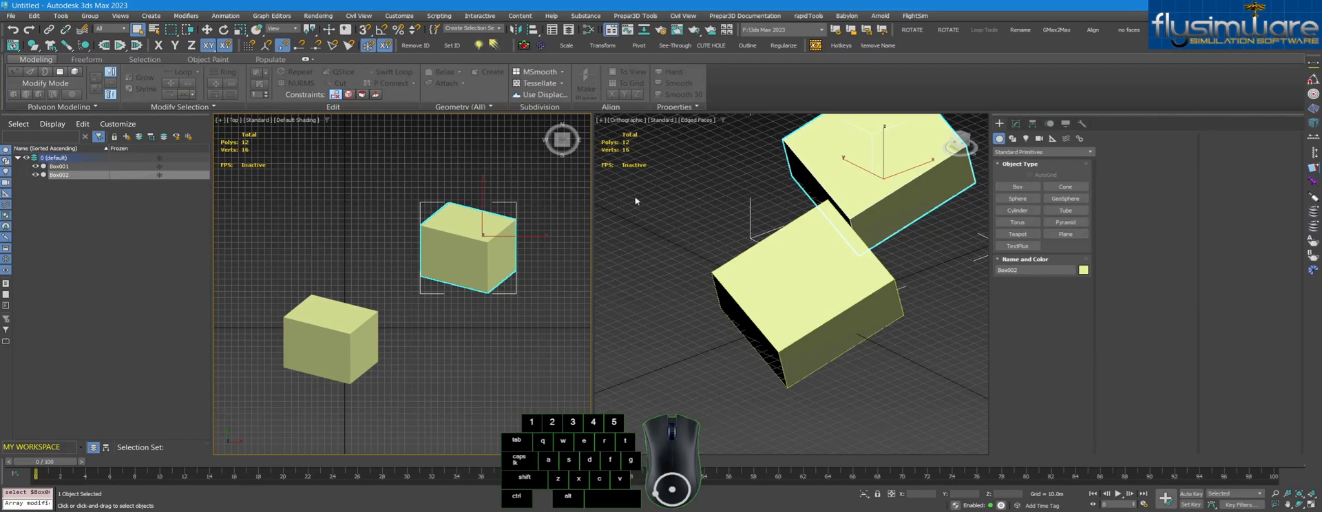
- Create an upright magenta box in the Top view beside the copied box, without AutoGrid
{"action": "left_click", "coordinate": [1020, 189]}
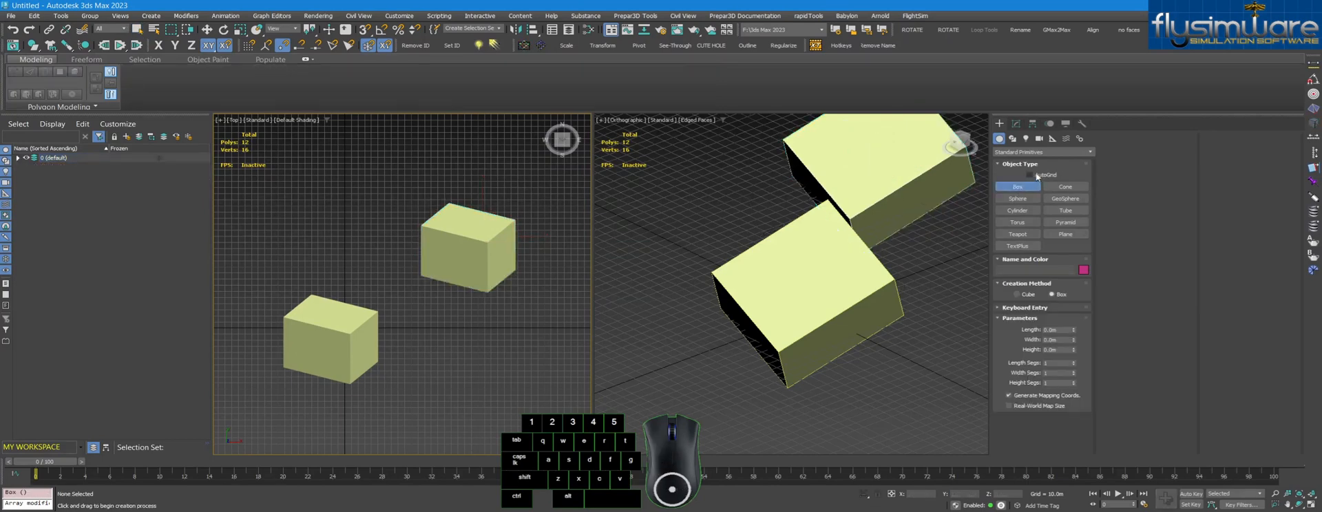
{"action": "left_click_drag", "start_coordinate": [301, 201], "coordinate": [385, 266]}
{"action": "left_click", "coordinate": [403, 182]}
{"action": "right_click", "coordinate": [404, 180]}
{"action": "left_click", "coordinate": [404, 180]}
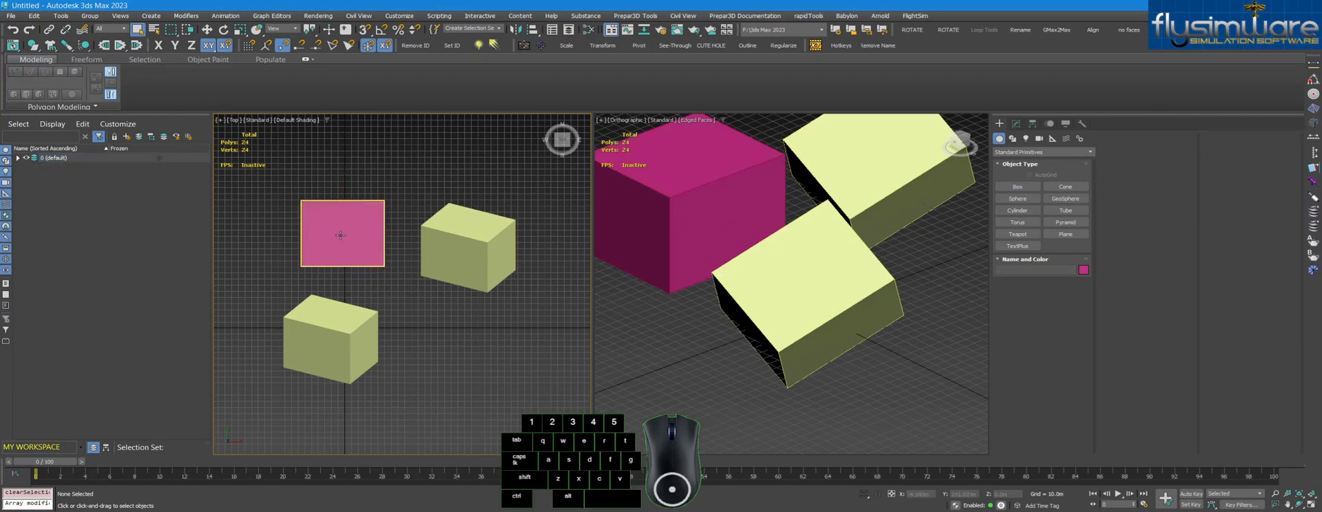
- Align the copied box's orientation to the magenta box's local axes, keeping its position options off
{"action": "left_click", "coordinate": [464, 238]}
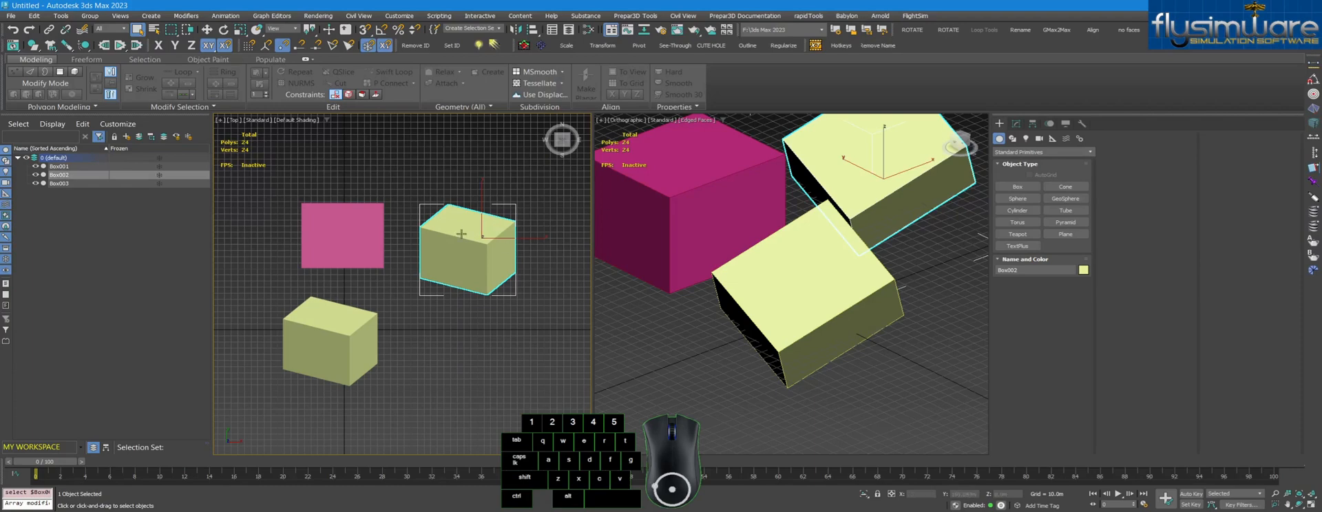
{"action": "left_click", "coordinate": [533, 31]}
{"action": "left_click", "coordinate": [342, 250]}
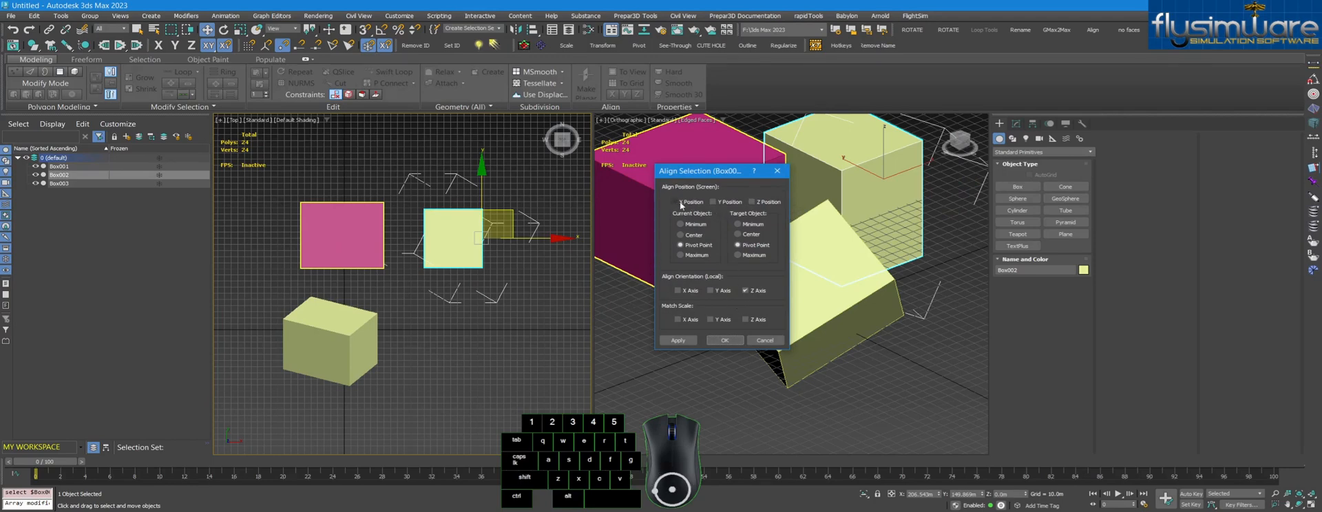
{"action": "left_click", "coordinate": [678, 290]}
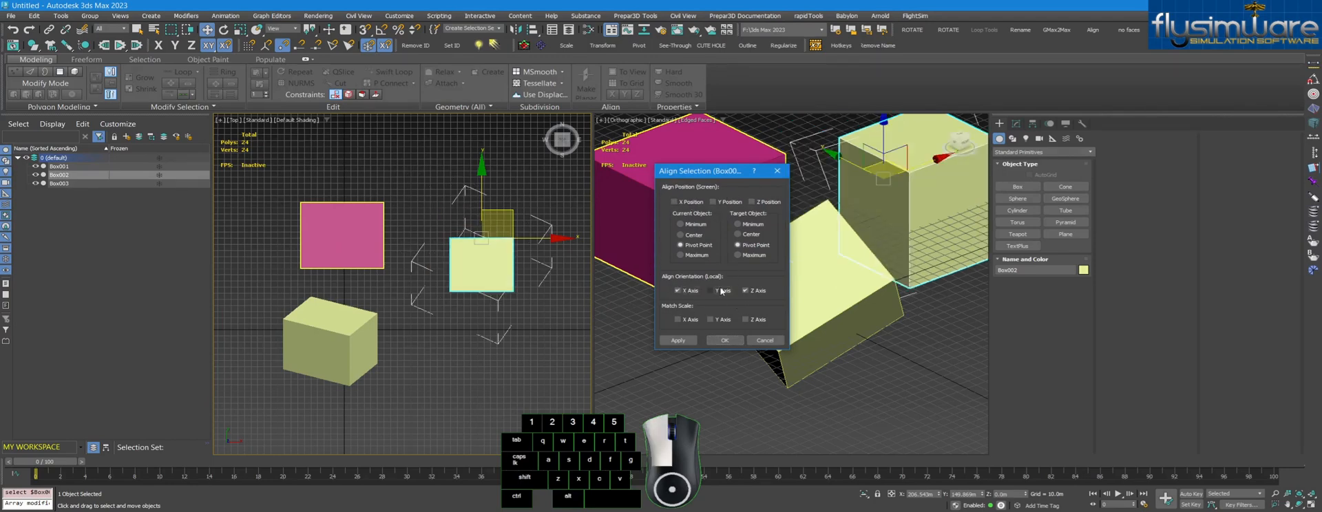
{"action": "left_click", "coordinate": [724, 340]}
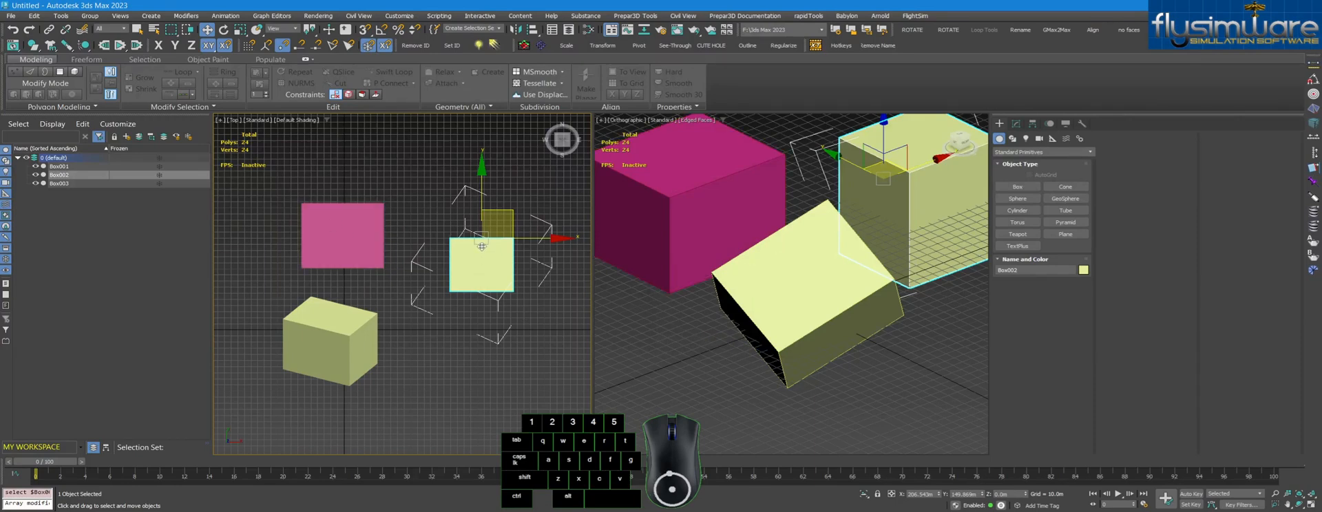
{"action": "middle_click_drag", "start_coordinate": [866, 215], "coordinate": [851, 269]}
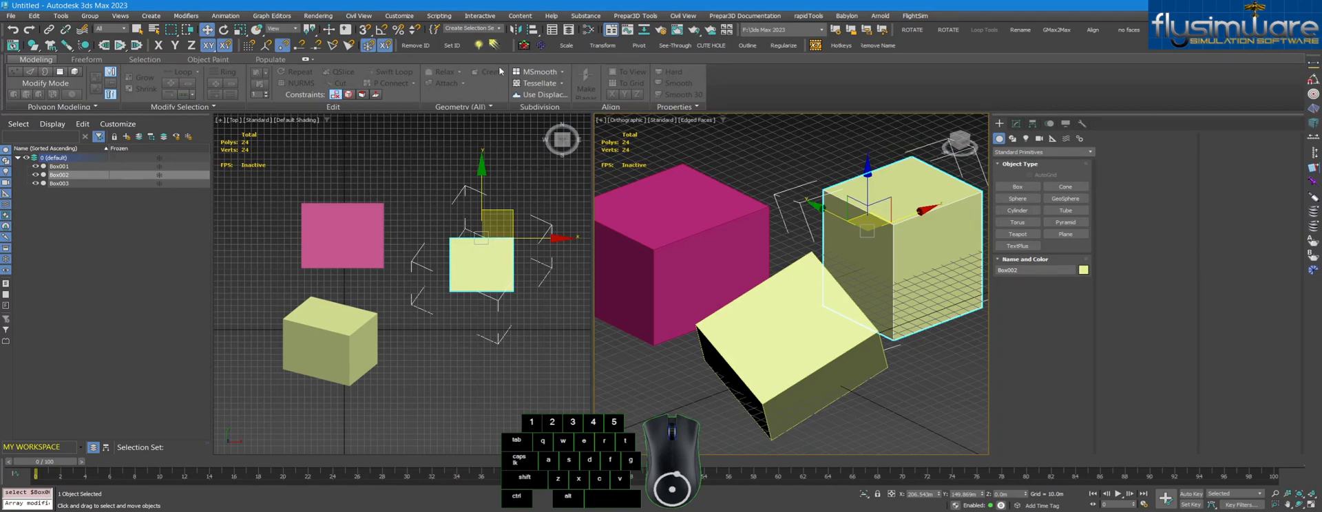
- Hide the selection brackets and delete the magenta box
{"action": "left_click", "coordinate": [540, 46]}
{"action": "left_click", "coordinate": [482, 265]}
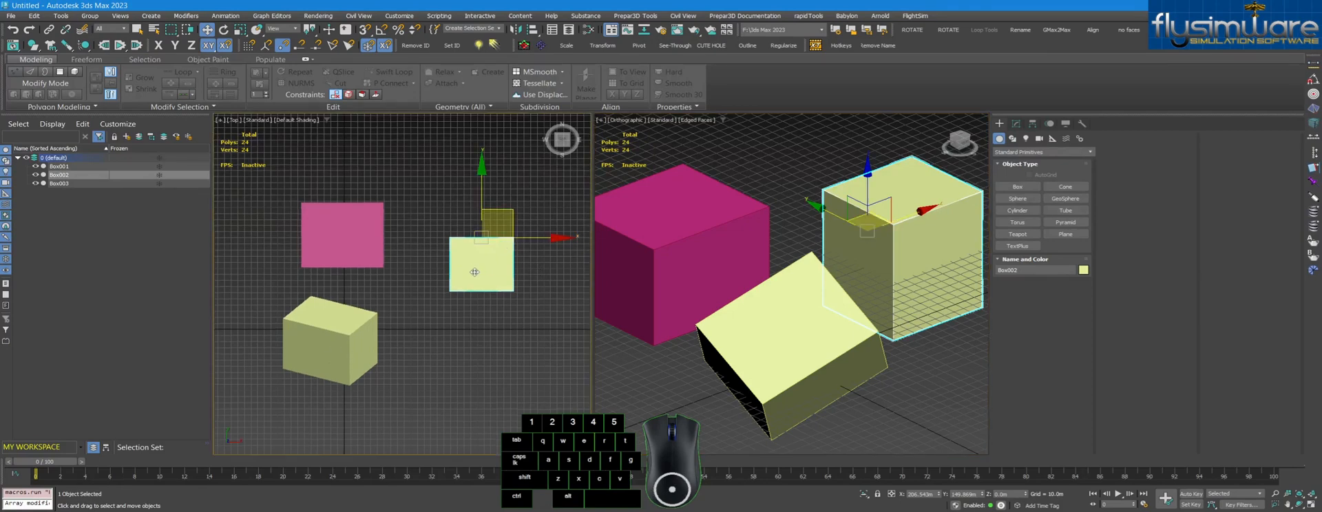
{"action": "scroll", "coordinate": [475, 272], "scroll_direction": "up", "scroll_amount": 3}
{"action": "scroll", "coordinate": [474, 268], "scroll_direction": "down", "scroll_amount": 3}
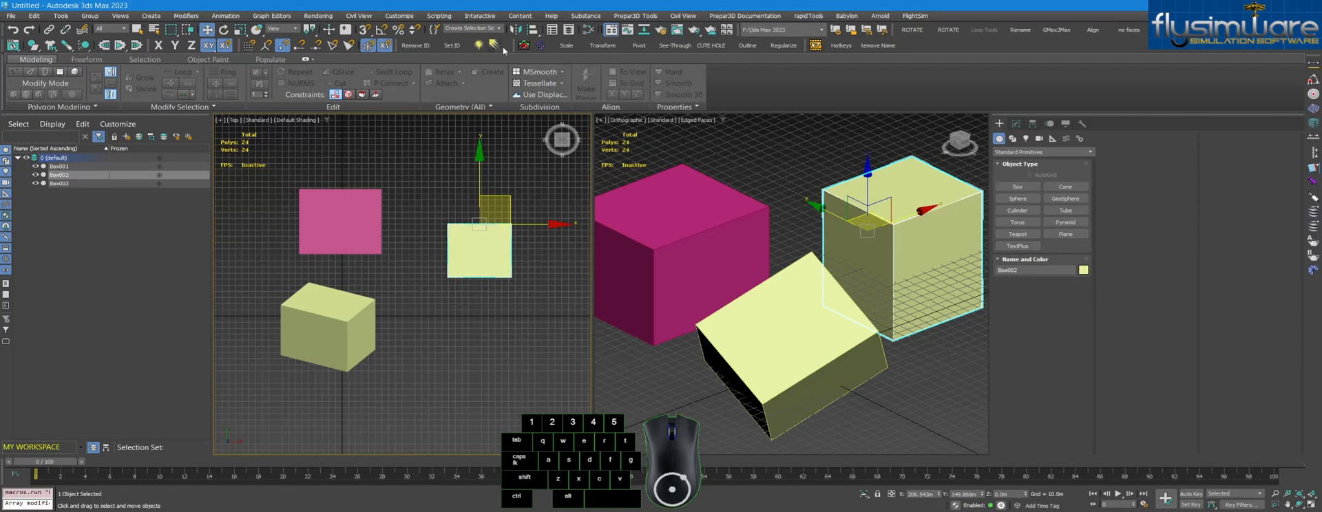
{"action": "left_click", "coordinate": [339, 228]}
{"action": "key", "text": "Delete"}
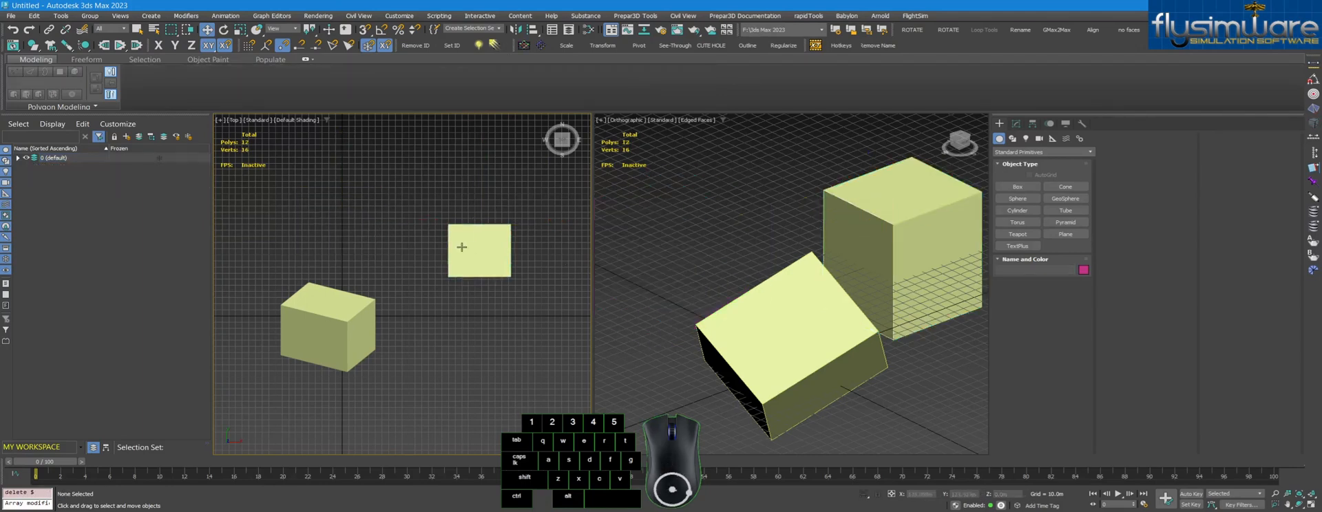
- Align the copied box to the tilted original, pivot to pivot in X, Y and Z position, with orientation on all three local axes
{"action": "left_click", "coordinate": [458, 244]}
{"action": "left_click", "coordinate": [541, 30]}
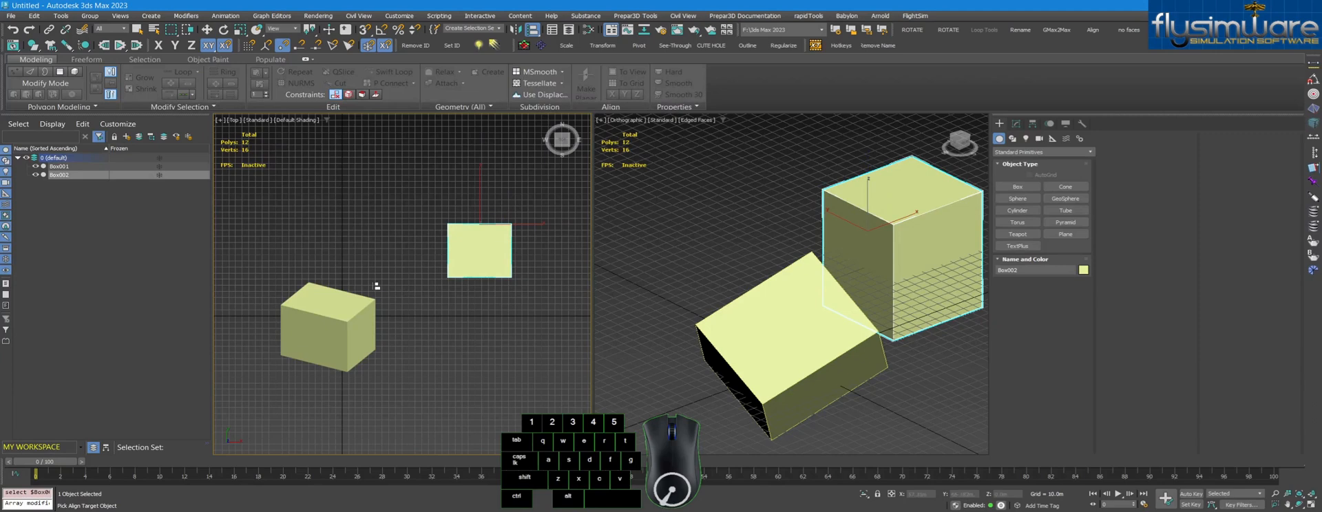
{"action": "left_click", "coordinate": [348, 312]}
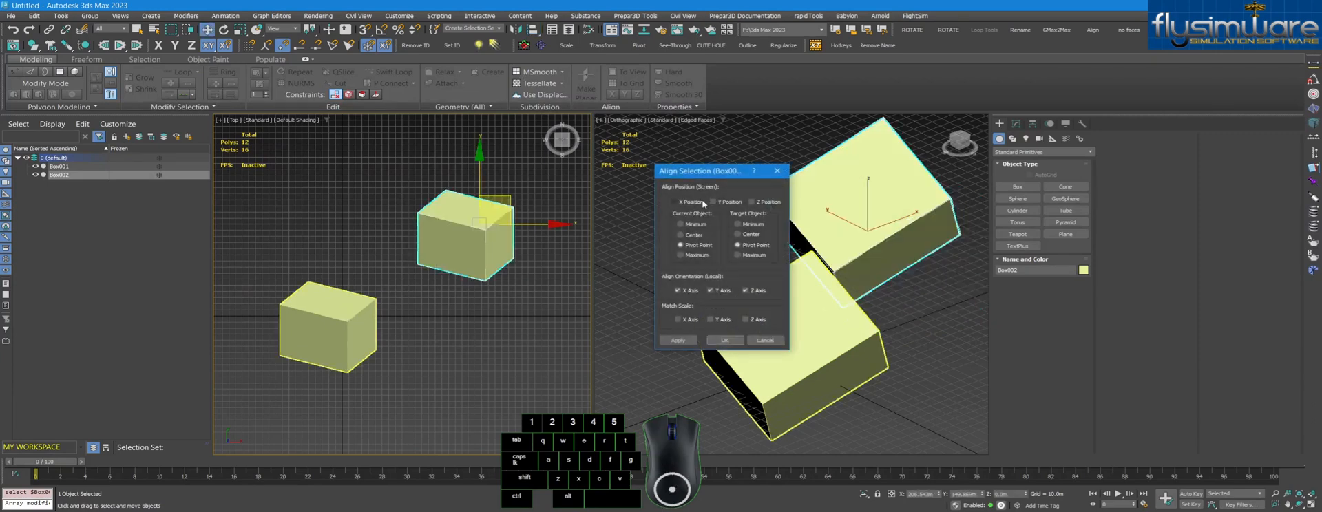
{"action": "left_click", "coordinate": [702, 202]}
{"action": "left_click", "coordinate": [723, 202]}
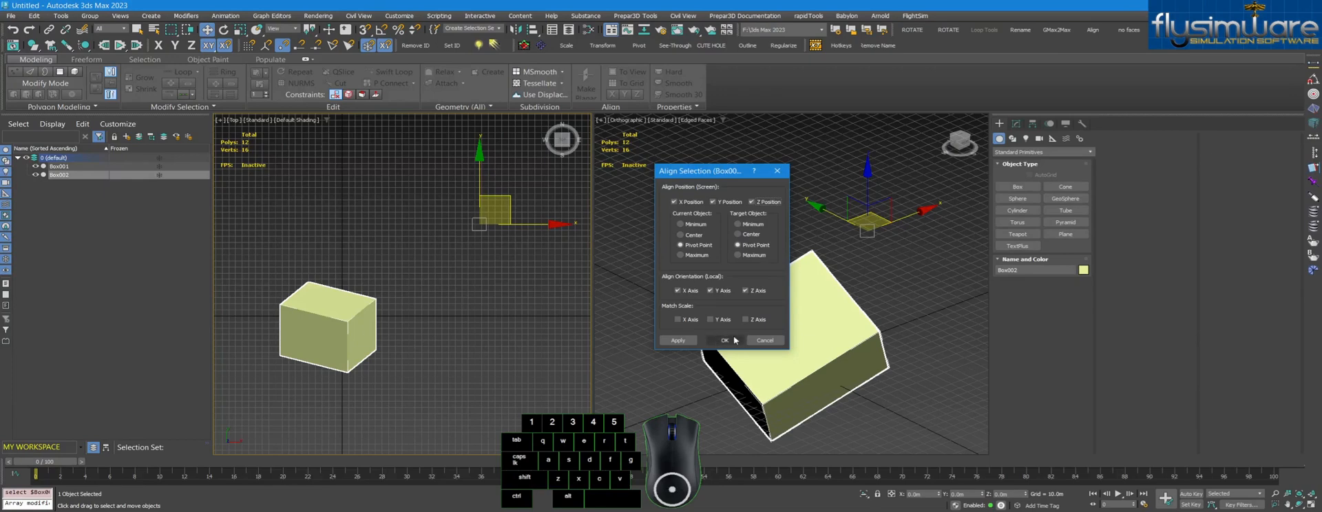
{"action": "left_click", "coordinate": [724, 340]}
- Freeze the copied box, then select the overlapping original box and delete it
{"action": "middle_click_drag", "start_coordinate": [398, 299], "coordinate": [419, 291]}
{"action": "right_click", "coordinate": [419, 291]}
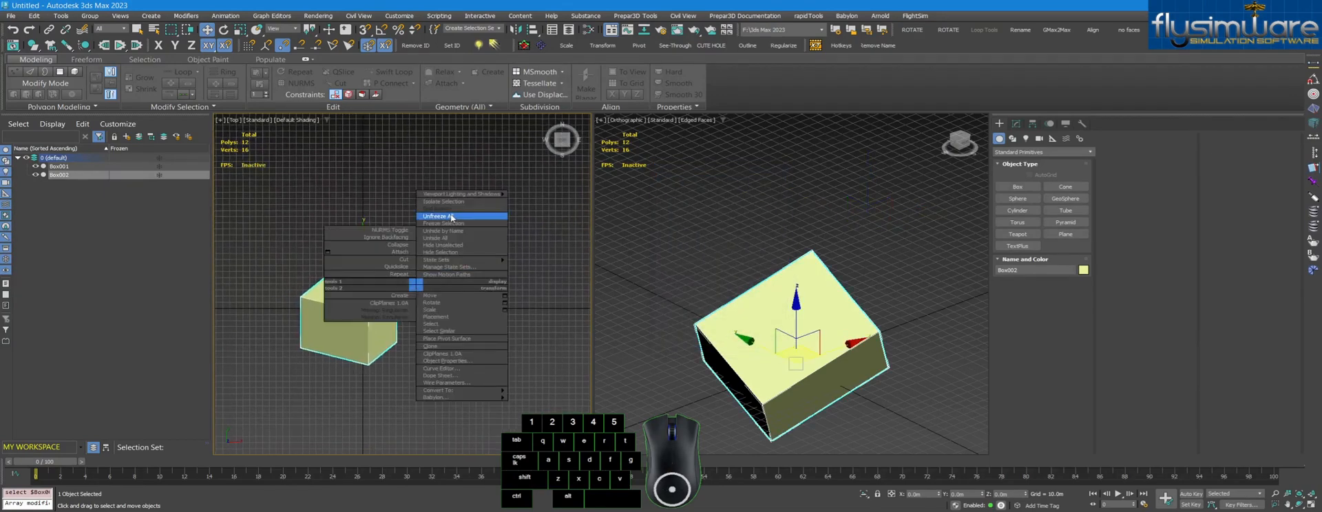
{"action": "left_click", "coordinate": [449, 224]}
{"action": "left_click", "coordinate": [365, 318]}
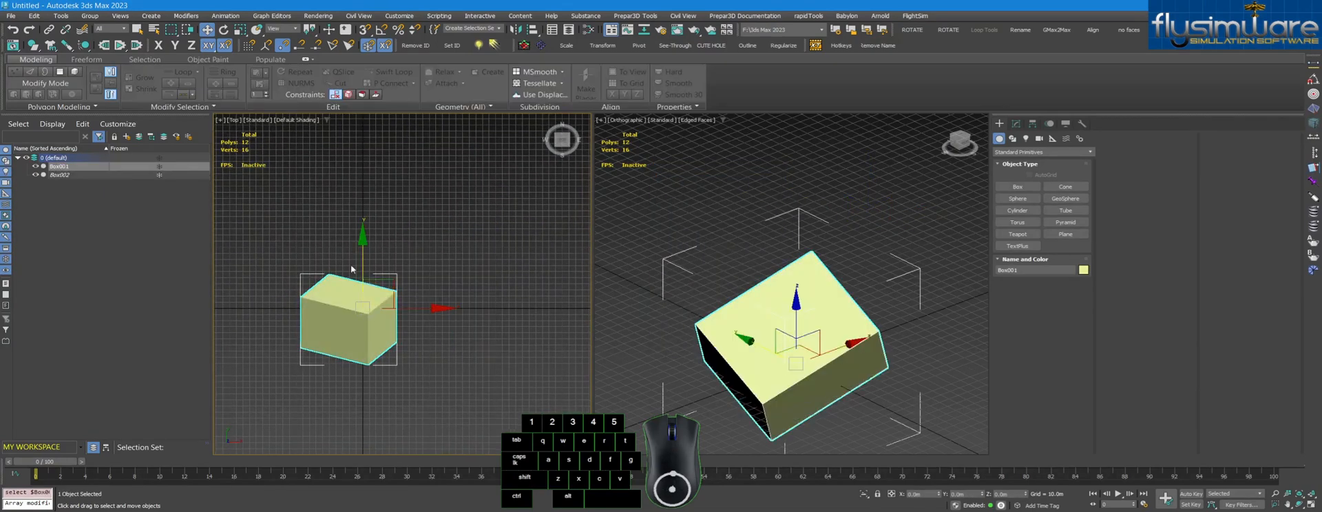
{"action": "key", "text": "Delete"}
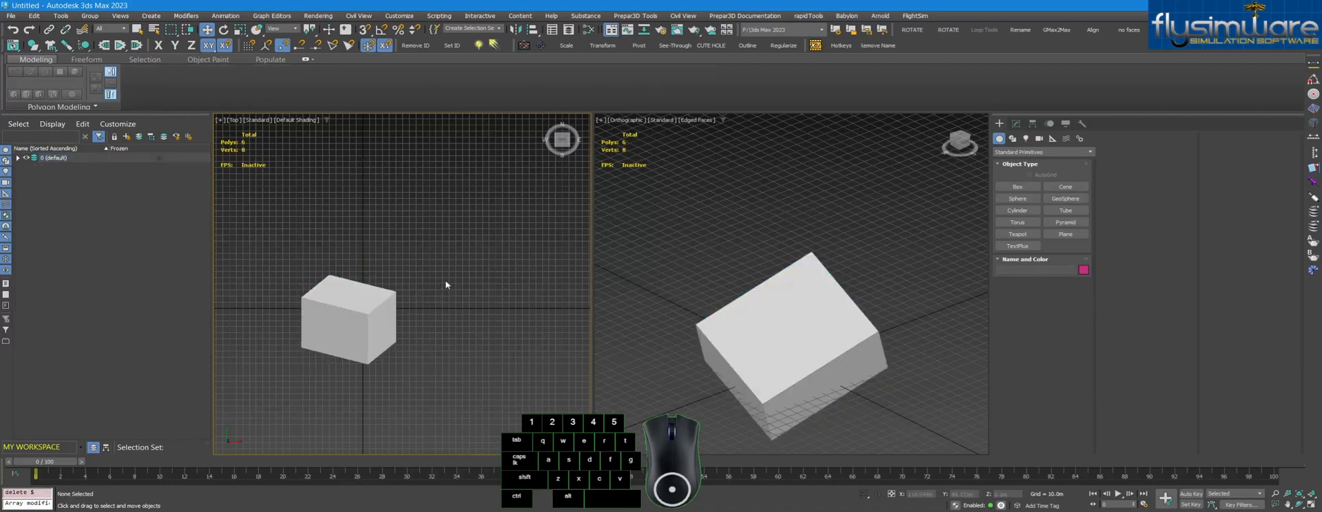
- Unfreeze all objects and select the remaining copied box
{"action": "right_click", "coordinate": [445, 281]}
{"action": "left_click", "coordinate": [464, 216]}
{"action": "left_click", "coordinate": [379, 296]}
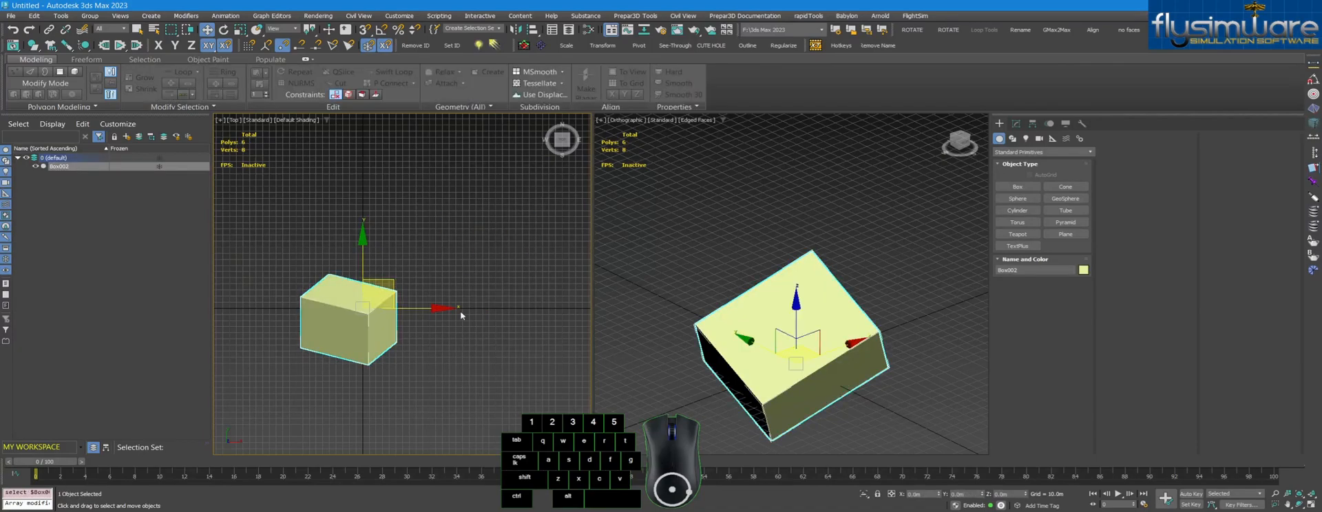
- Turn on Affect Pivot Only for the box, check its pivot orientation in the Top view, and clear the selection
{"action": "scroll", "coordinate": [778, 399], "scroll_direction": "up", "scroll_amount": 3}
{"action": "scroll", "coordinate": [654, 288], "scroll_direction": "up", "scroll_amount": 6}
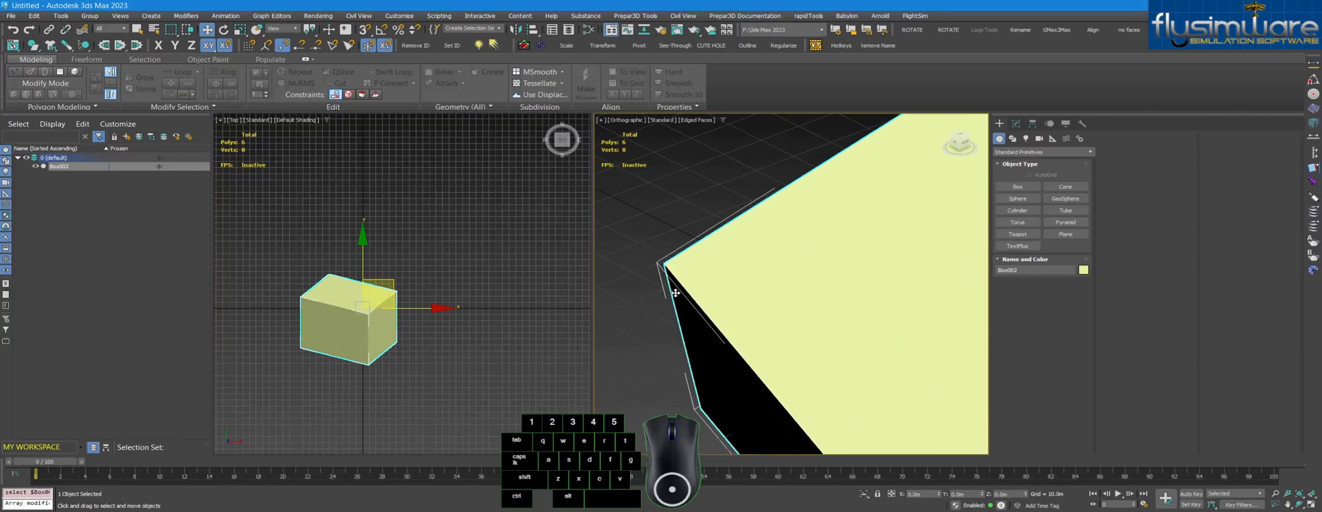
{"action": "key", "text": "z"}
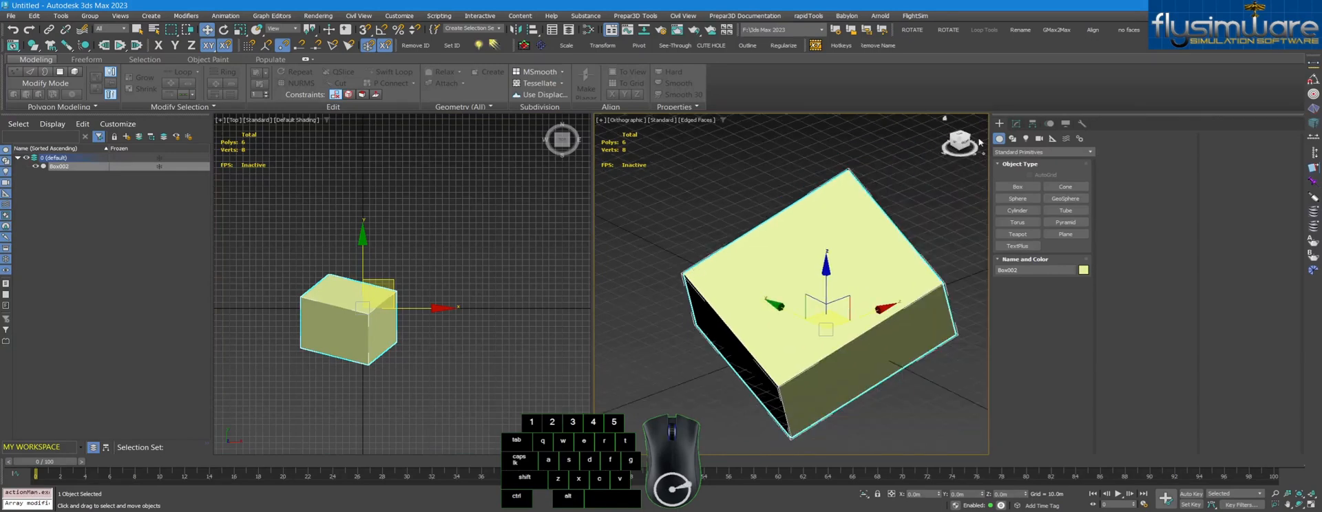
{"action": "left_click", "coordinate": [1027, 126]}
{"action": "left_click", "coordinate": [1034, 191]}
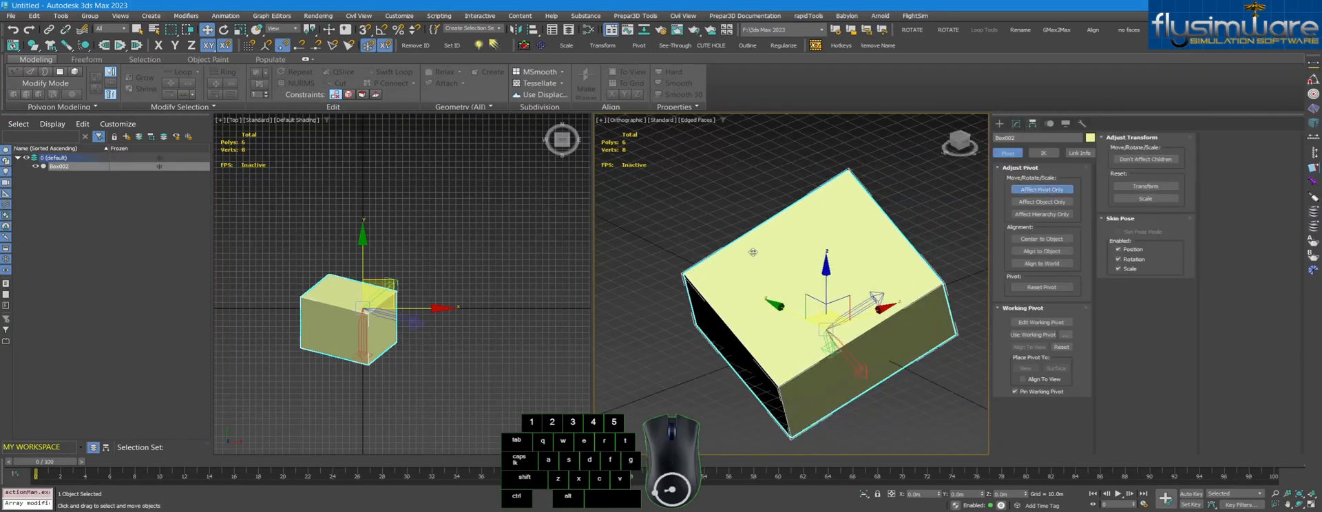
{"action": "middle_click_drag", "start_coordinate": [499, 311], "coordinate": [473, 302], "text": "alt"}
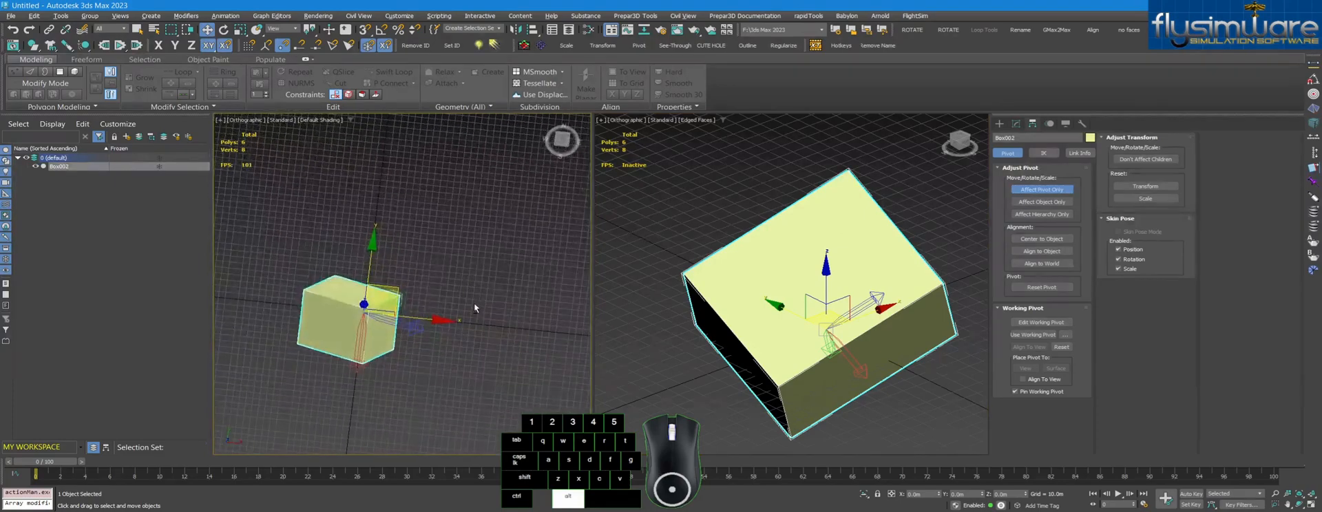
{"action": "key", "text": "t"}
{"action": "key", "text": "z"}
{"action": "scroll", "coordinate": [508, 281], "scroll_direction": "up", "scroll_amount": 3}
{"action": "key", "text": "q"}
{"action": "scroll", "coordinate": [516, 285], "scroll_direction": "down", "scroll_amount": 3}
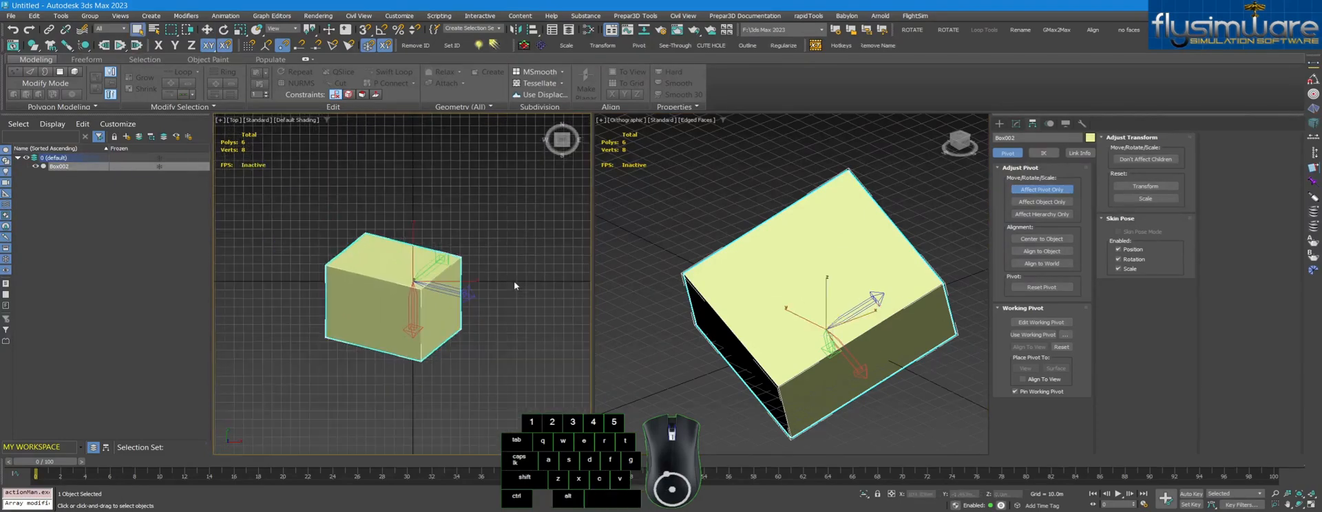
{"action": "left_click", "coordinate": [524, 290]}
{"action": "middle_click_drag", "start_coordinate": [529, 276], "coordinate": [503, 265]}
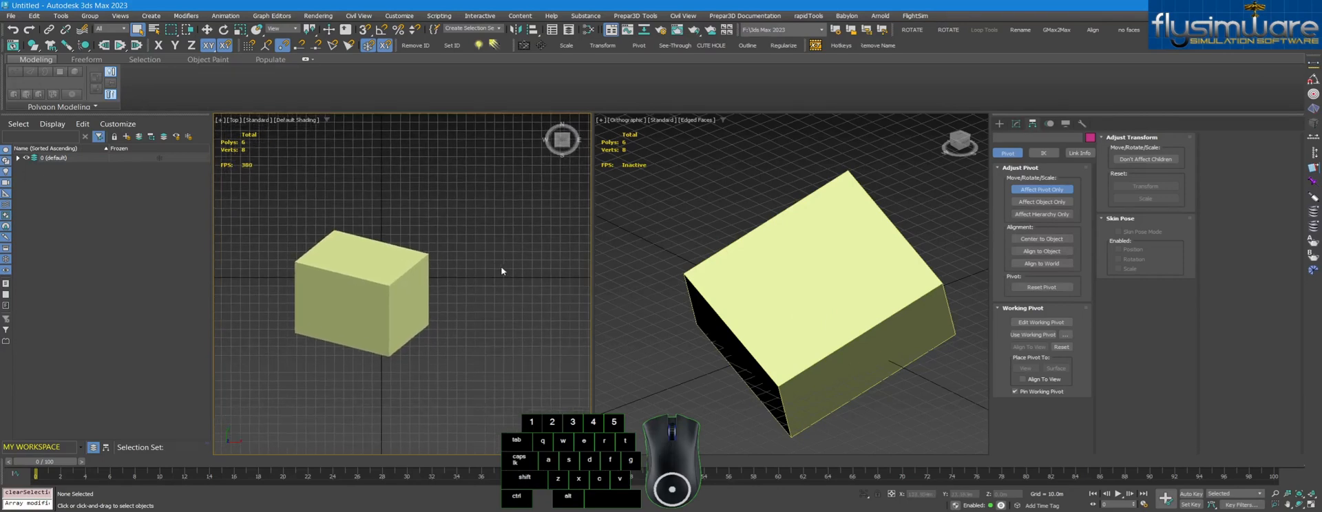